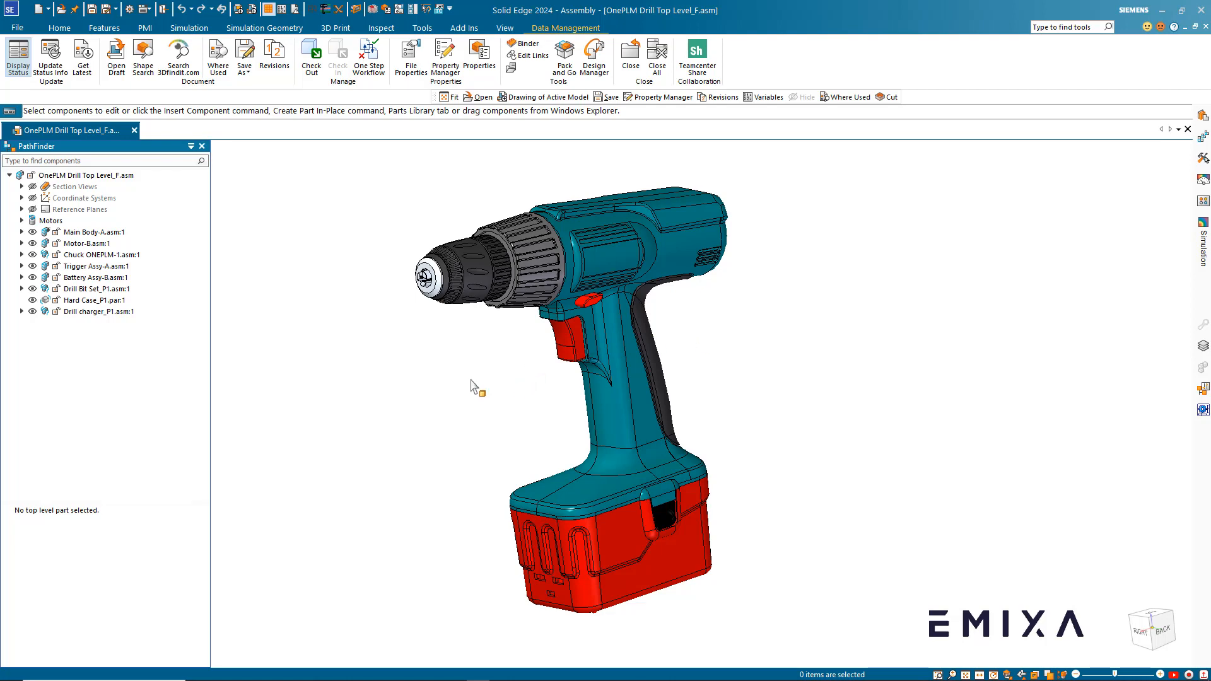
# Open the format options for the assembly's Summary of atomic parts report and add the Surface_Area property as a column
pyautogui.click(422, 29)
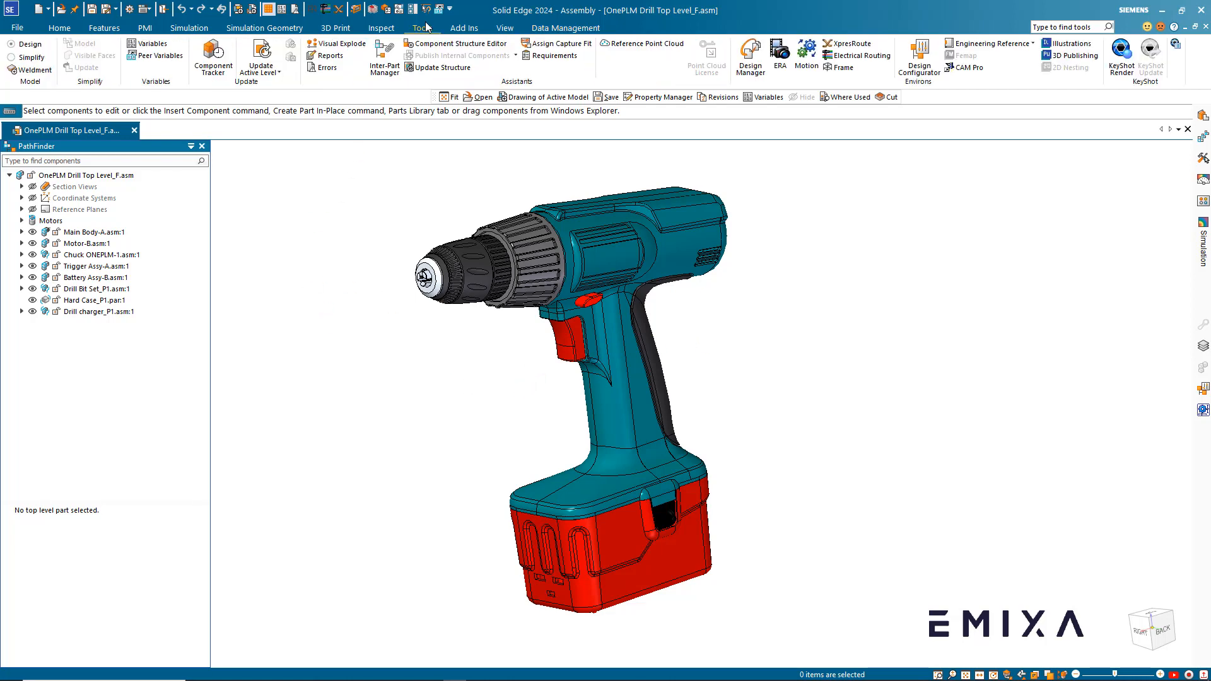
pyautogui.click(329, 56)
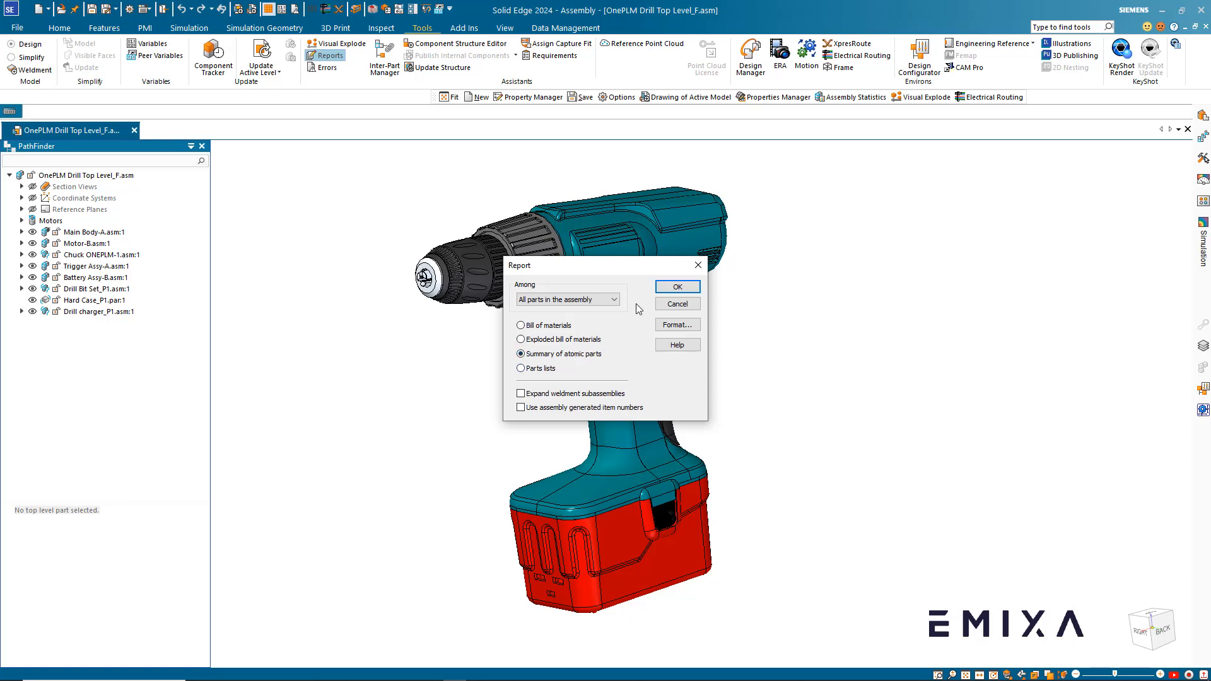
pyautogui.click(677, 325)
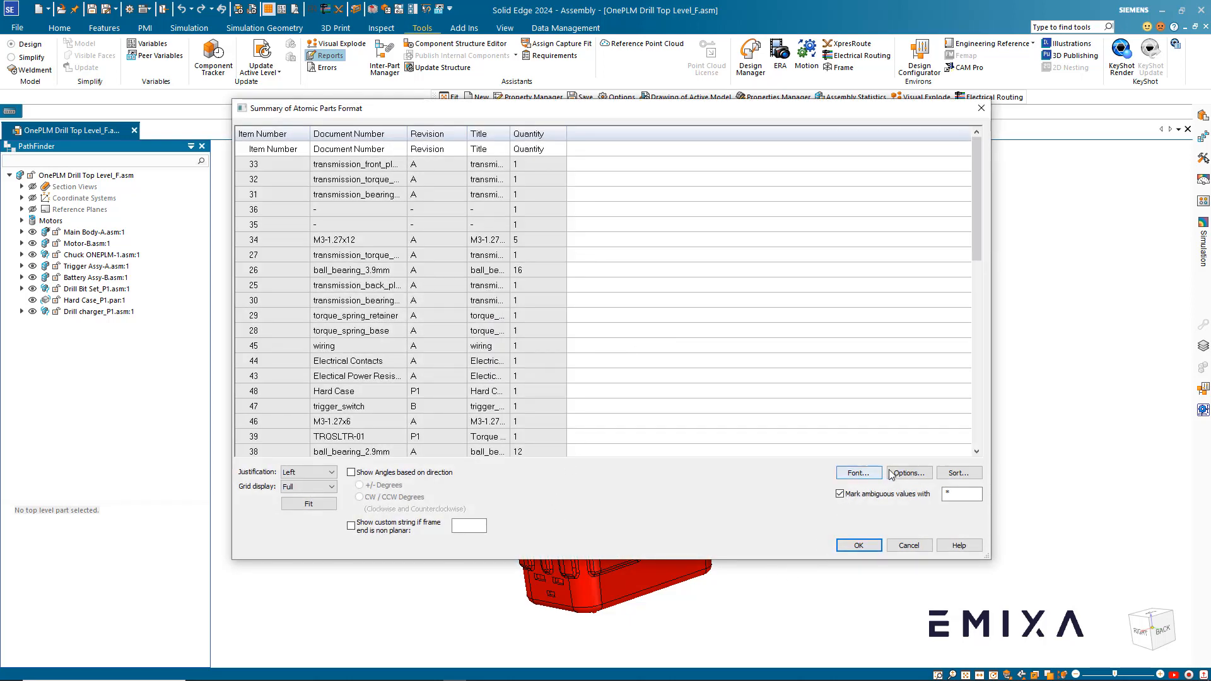
pyautogui.click(909, 473)
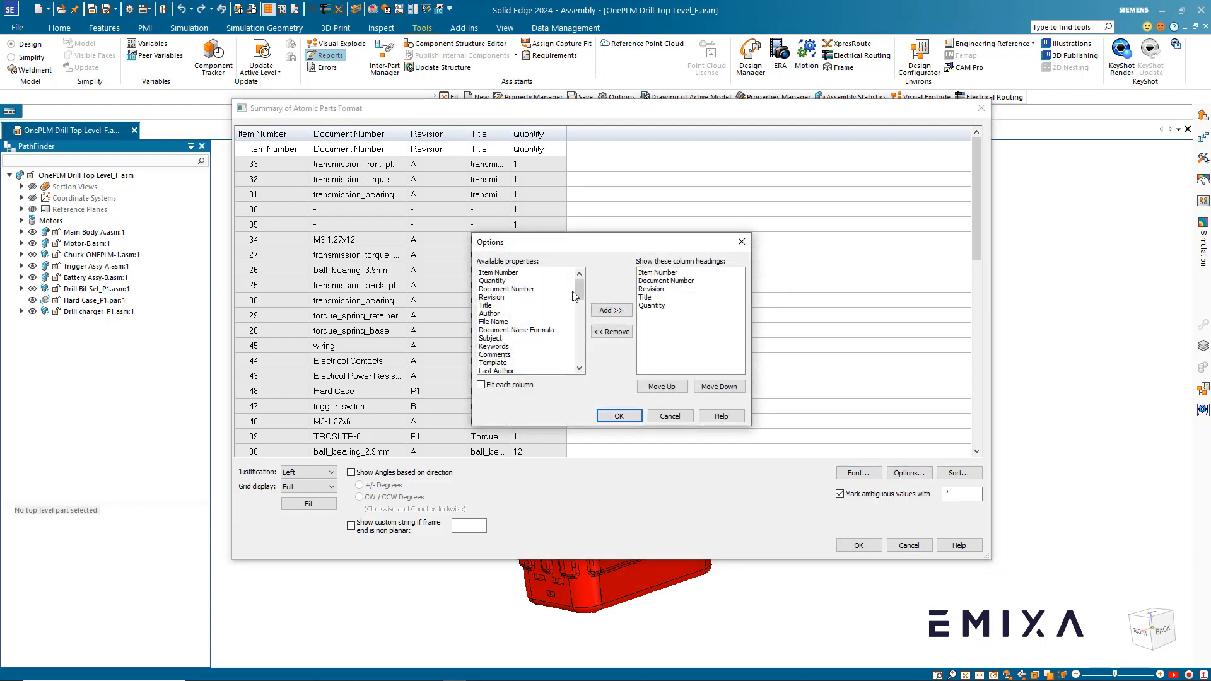
pyautogui.moveTo(581, 290); pyautogui.dragTo(583, 355)
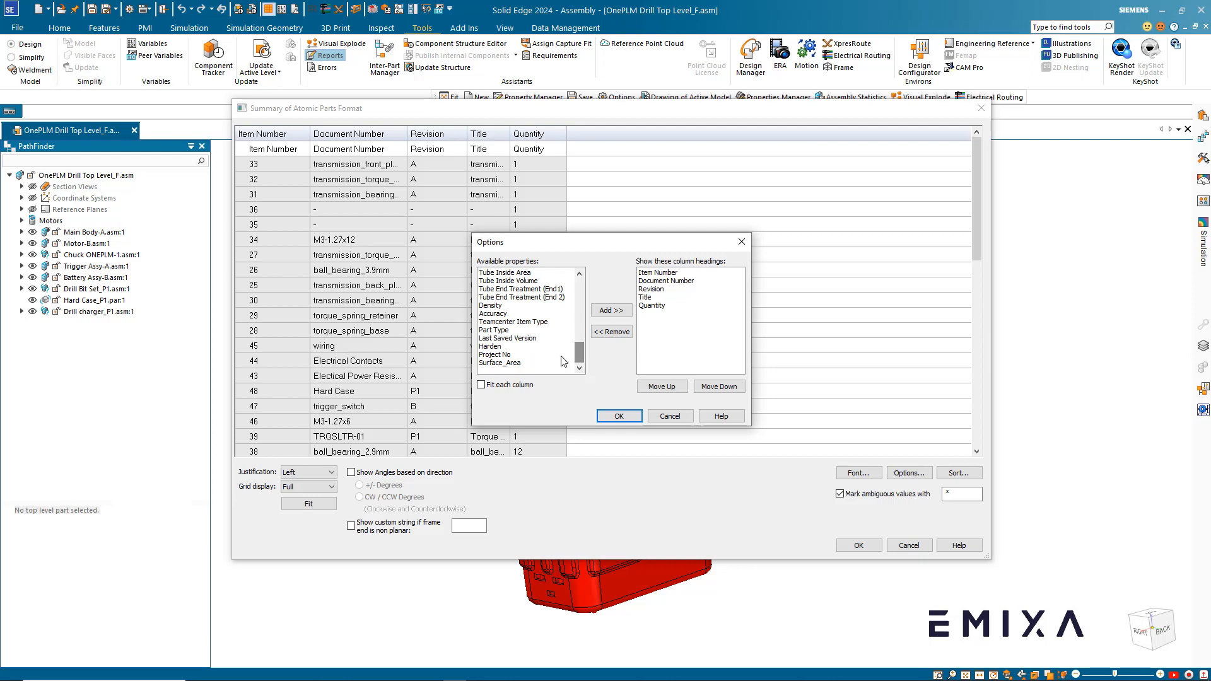
pyautogui.click(520, 364)
pyautogui.click(611, 311)
# Add the Mass (Item) property as a report column and apply the column options
pyautogui.moveTo(583, 351); pyautogui.dragTo(582, 326)
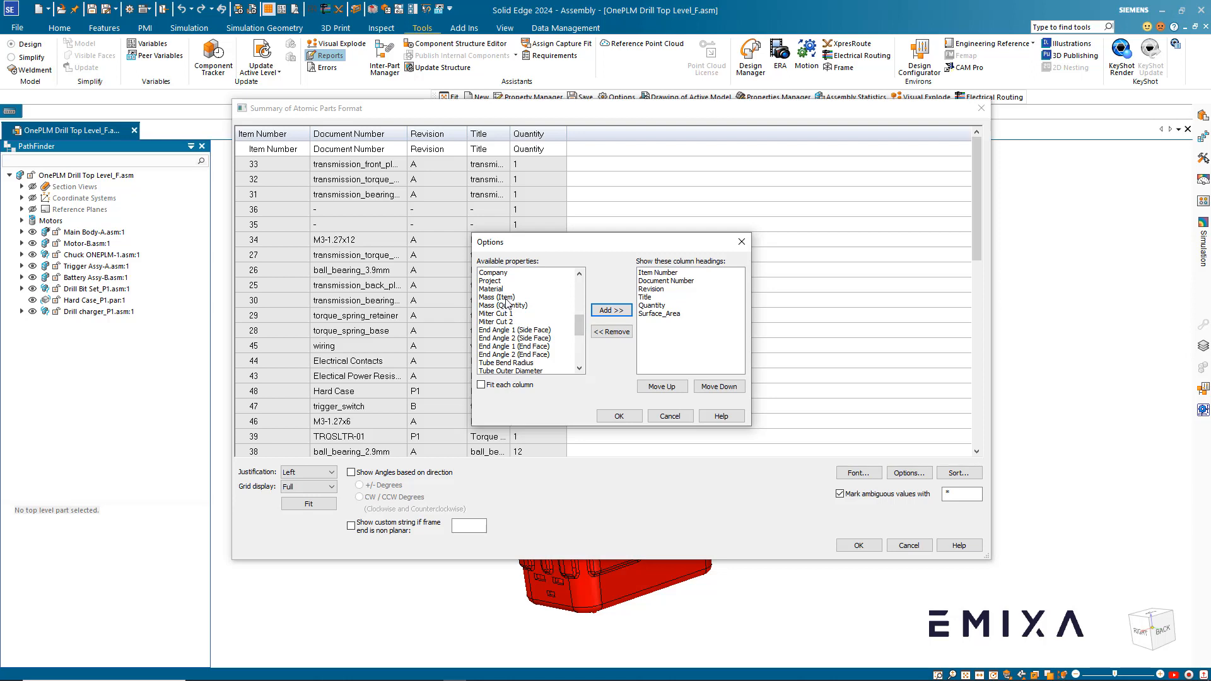
pyautogui.click(506, 297)
pyautogui.click(609, 311)
pyautogui.moveTo(582, 327)
pyautogui.mouseDown()
pyautogui.moveTo(580, 291)
pyautogui.moveTo(580, 305)
pyautogui.mouseUp()
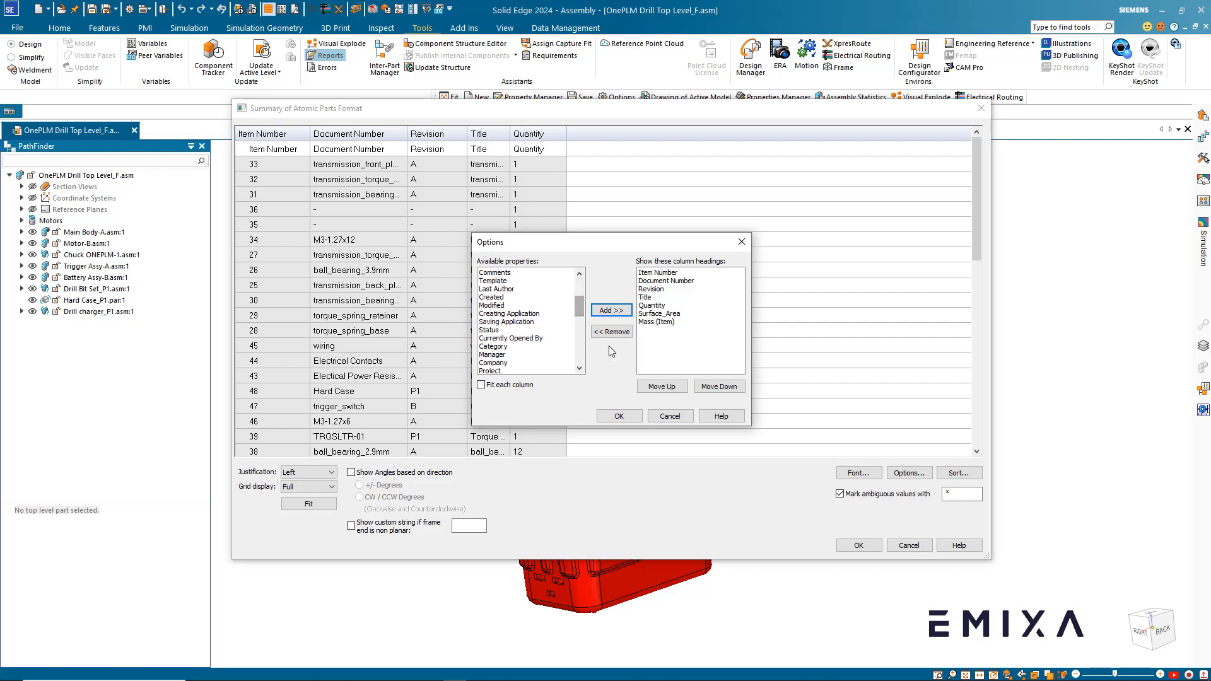
pyautogui.click(619, 416)
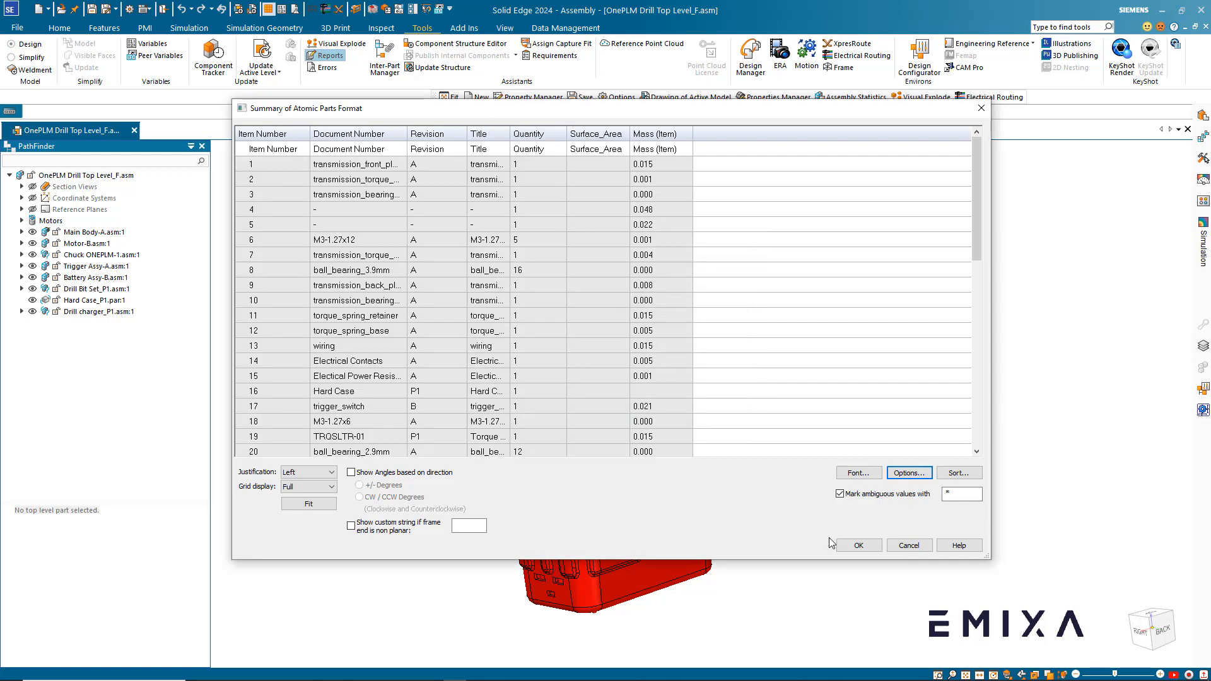
# Review the surface area and mass columns across the atomic parts summary, and close the report without saving the format
pyautogui.scroll(-6, 607, 262)
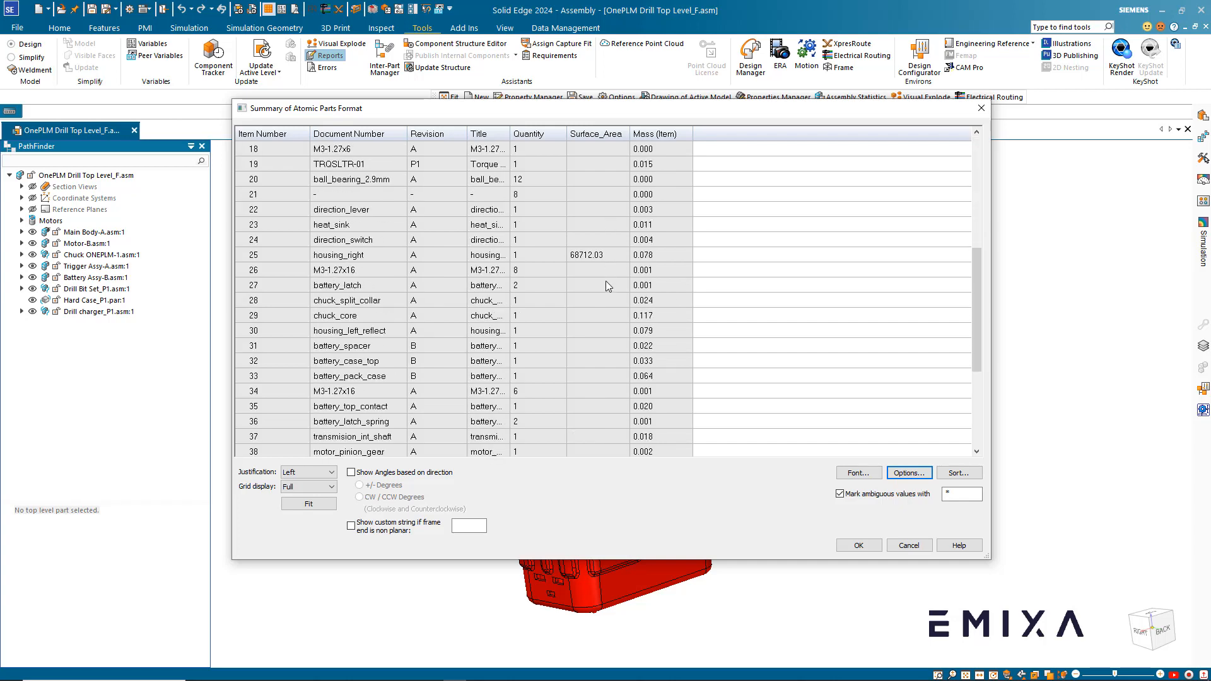
pyautogui.scroll(-4, 329, 259)
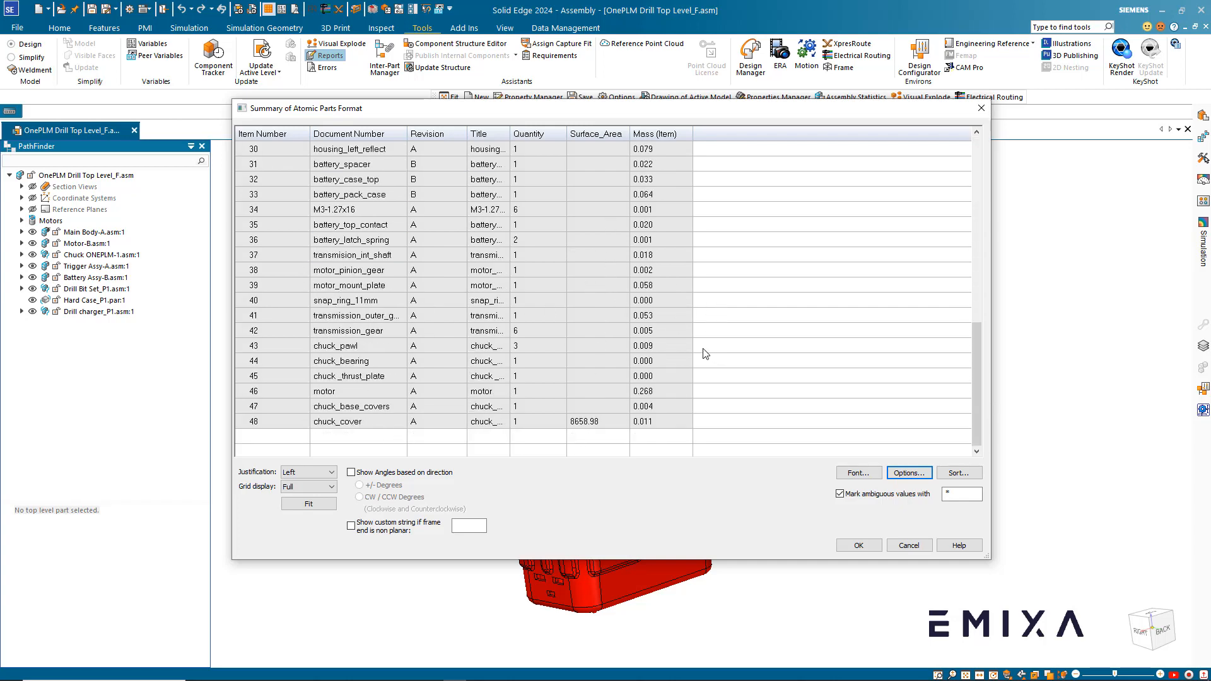
pyautogui.click(908, 545)
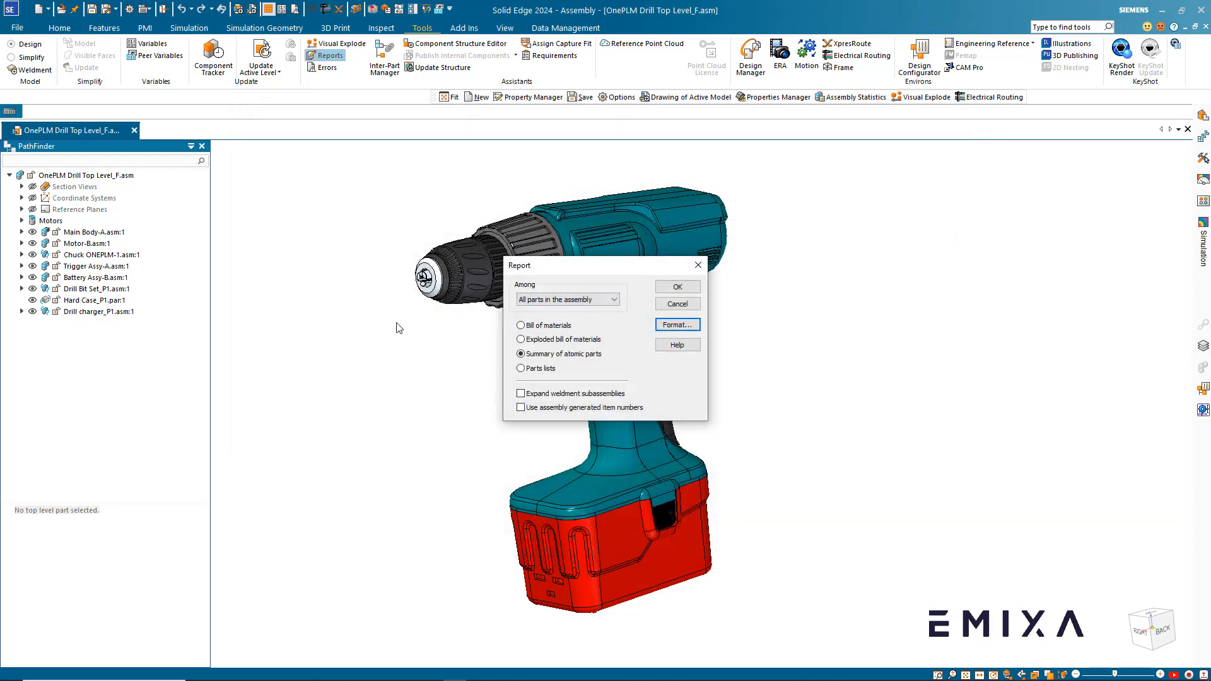
pyautogui.click(678, 304)
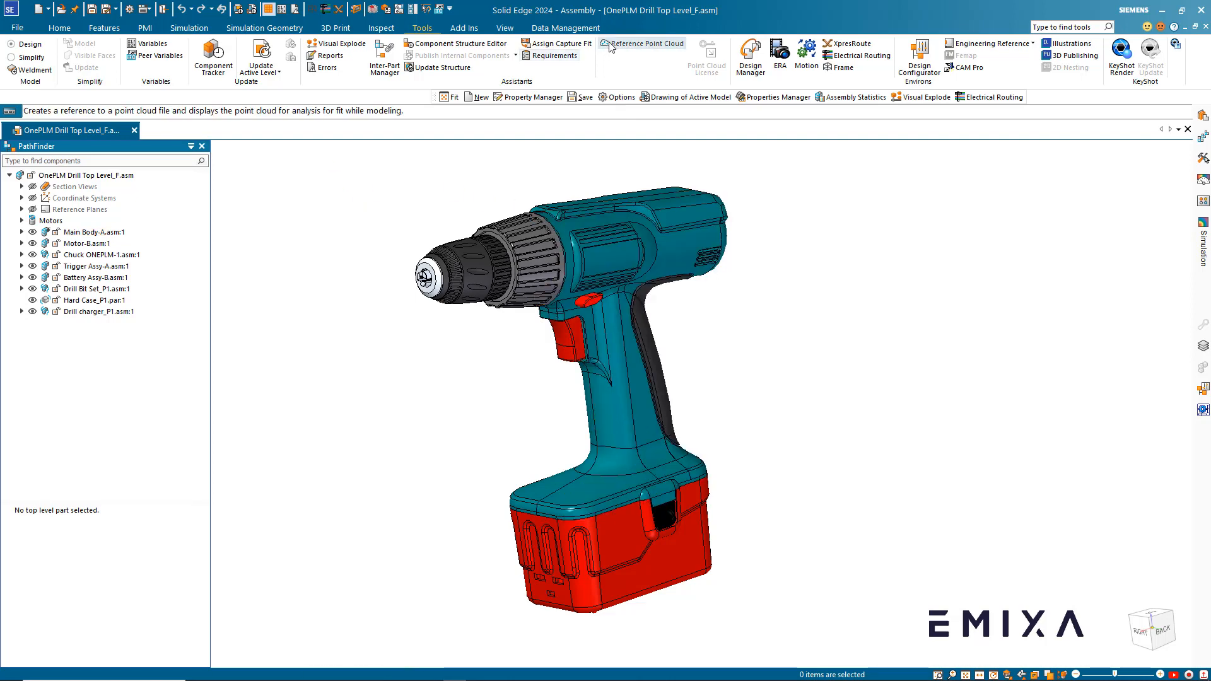
# Find the drill assembly's drawings in the listed folders and open OnePLM Drill Top Level_F.dft
pyautogui.click(587, 29)
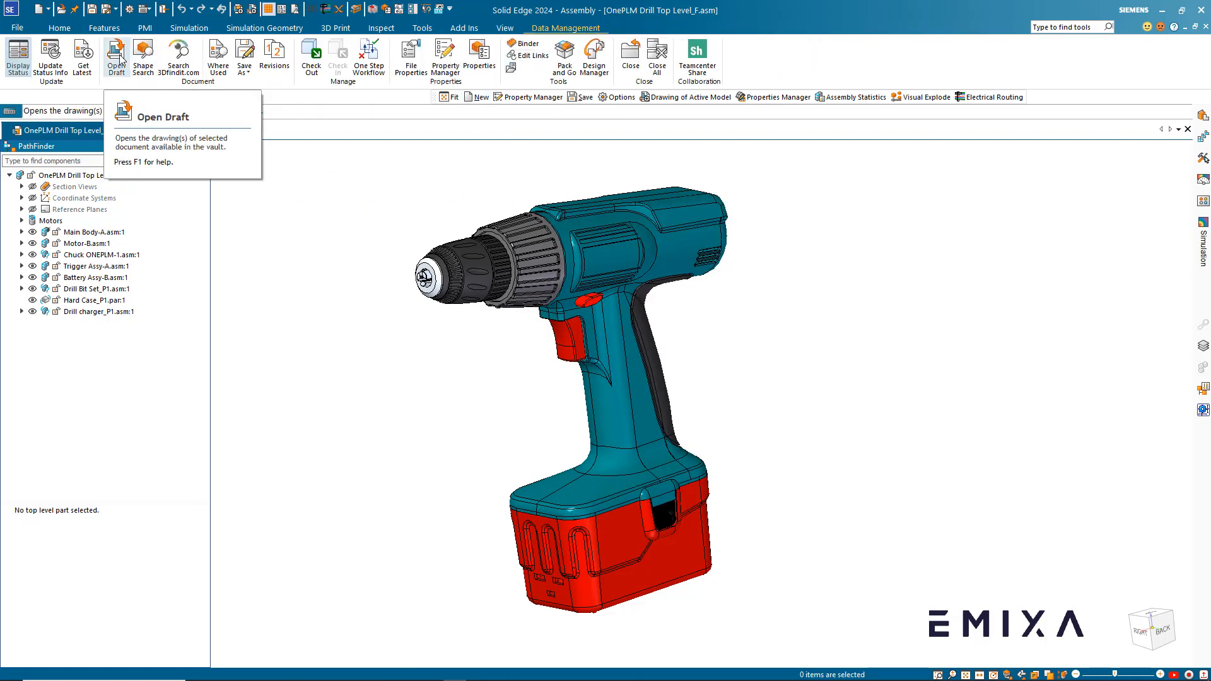
pyautogui.click(126, 70)
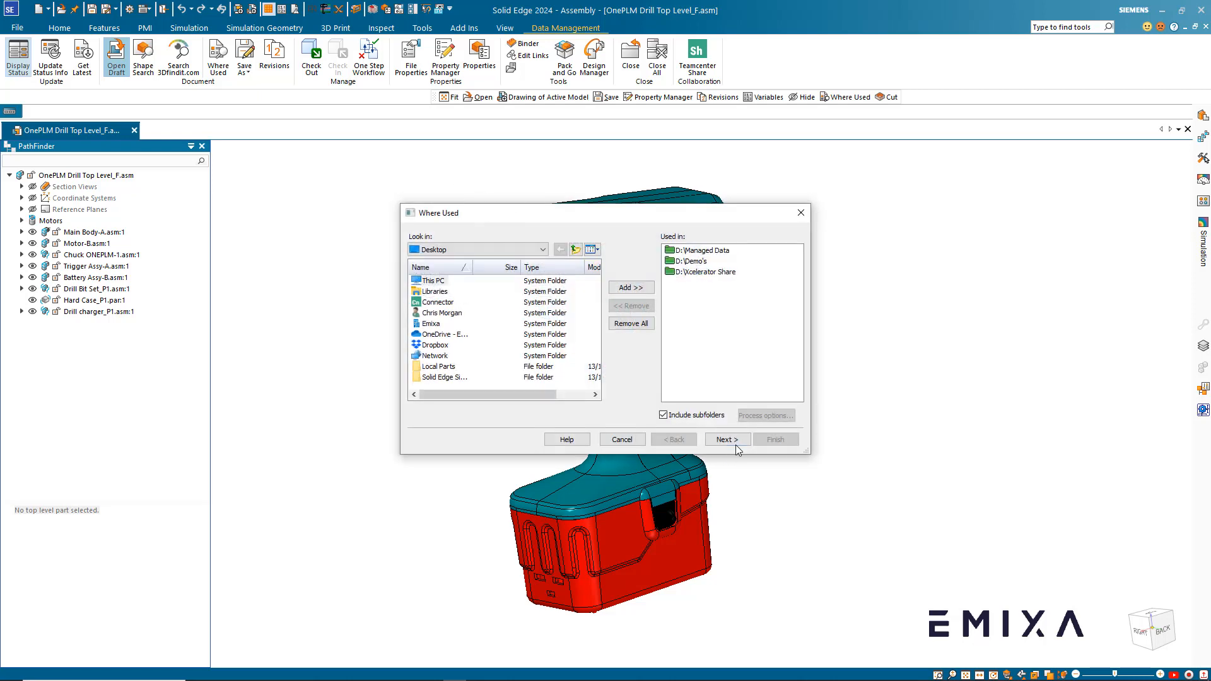
pyautogui.click(732, 440)
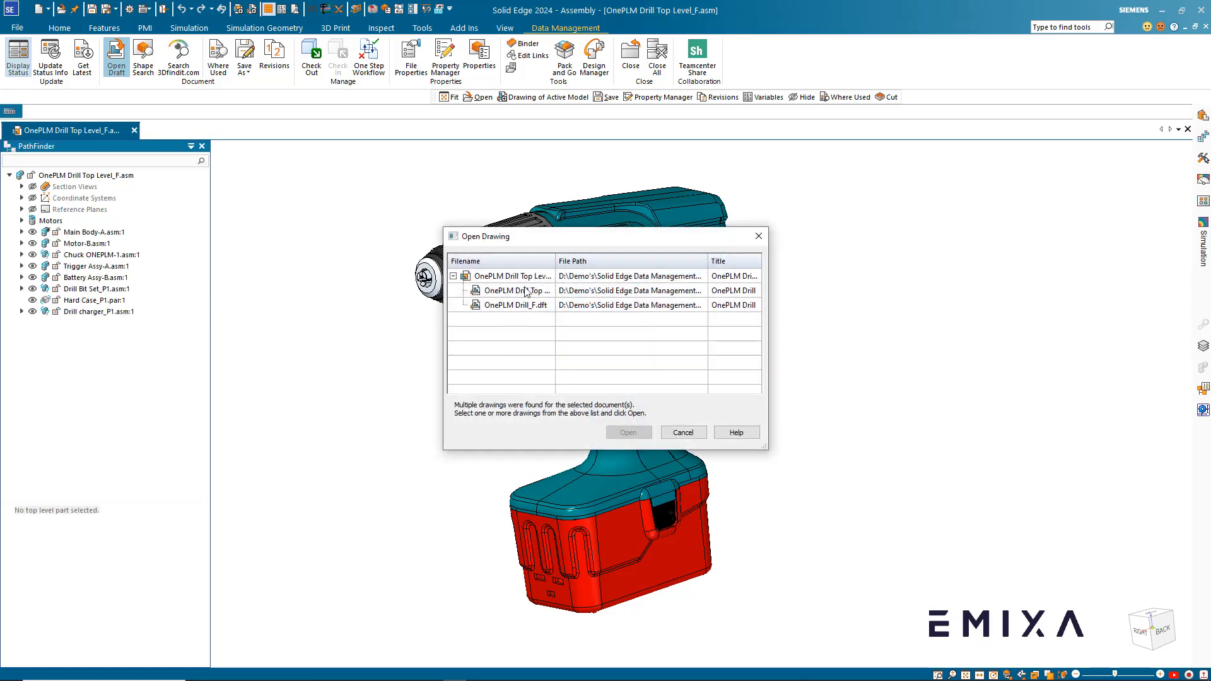
pyautogui.click(526, 291)
pyautogui.click(620, 432)
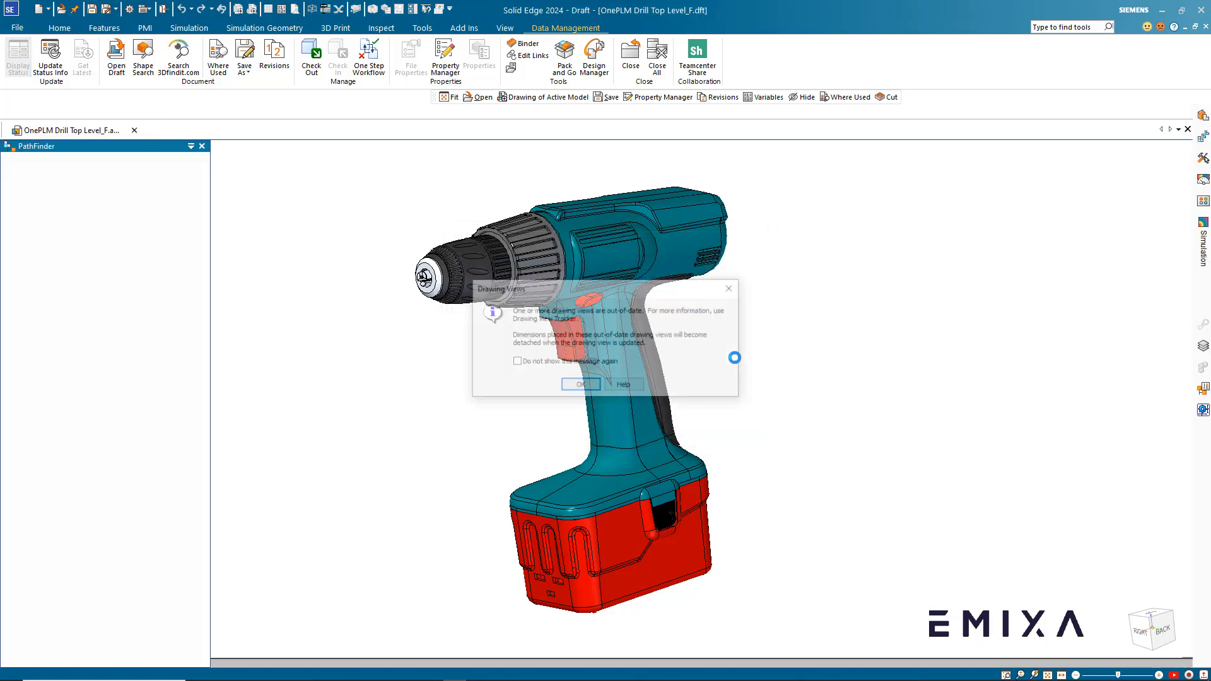
pyautogui.click(581, 386)
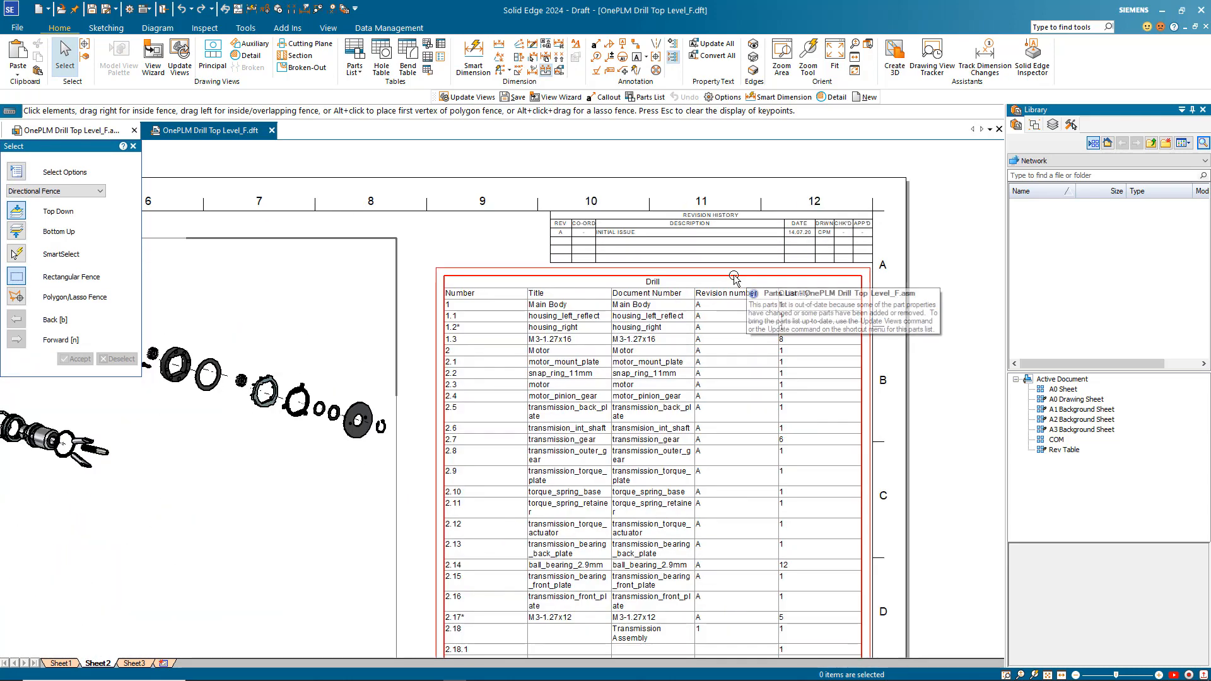
# Add a column for the Surface_Area (Exposed Variable) property to the drawing's parts list and apply the change
pyautogui.rightClick(733, 276)
pyautogui.click(783, 388)
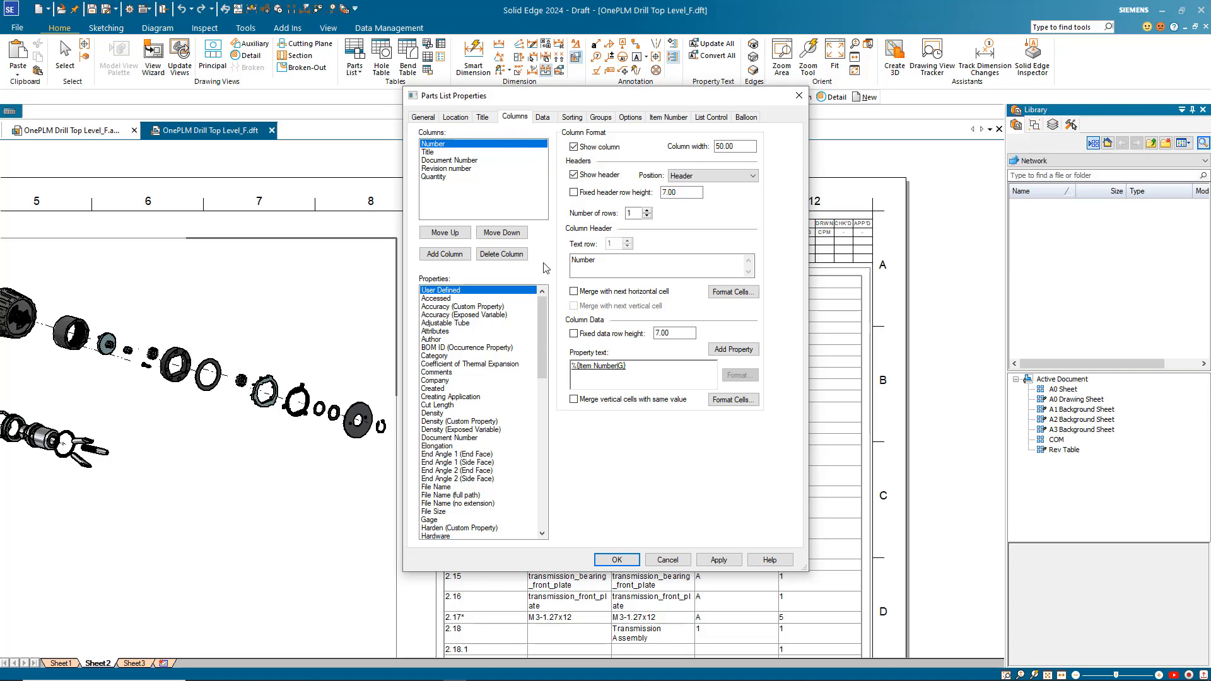
pyautogui.moveTo(544, 346); pyautogui.dragTo(546, 497)
pyautogui.click(459, 340)
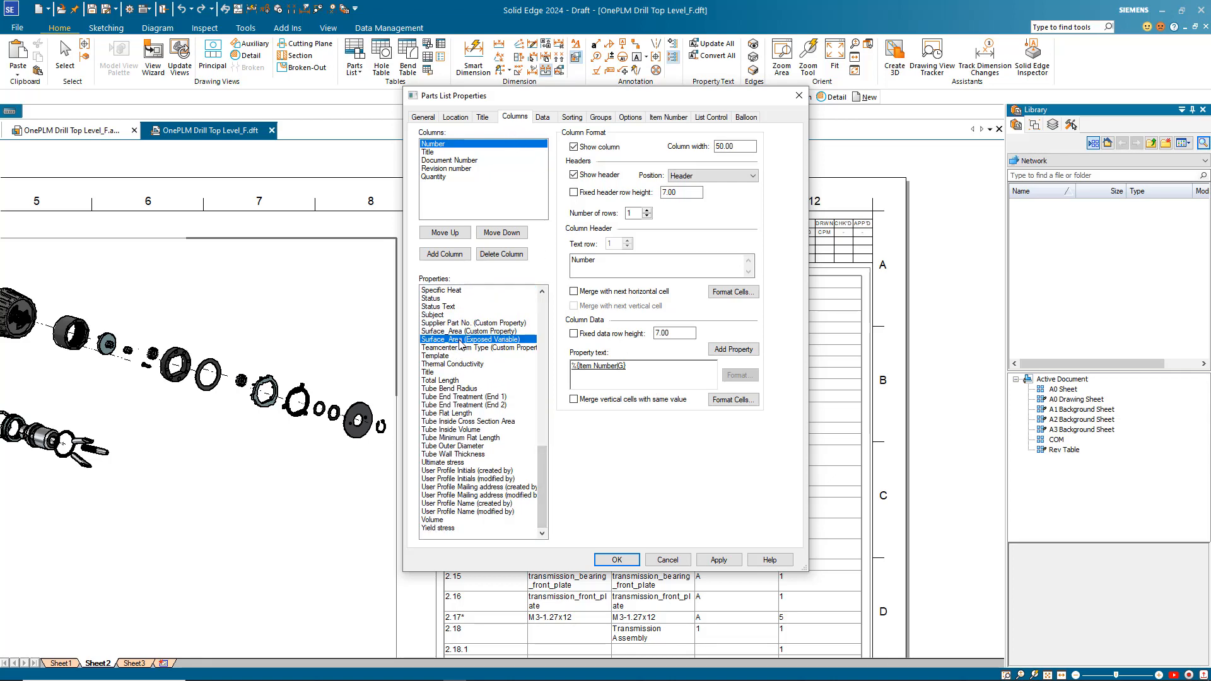
pyautogui.click(457, 255)
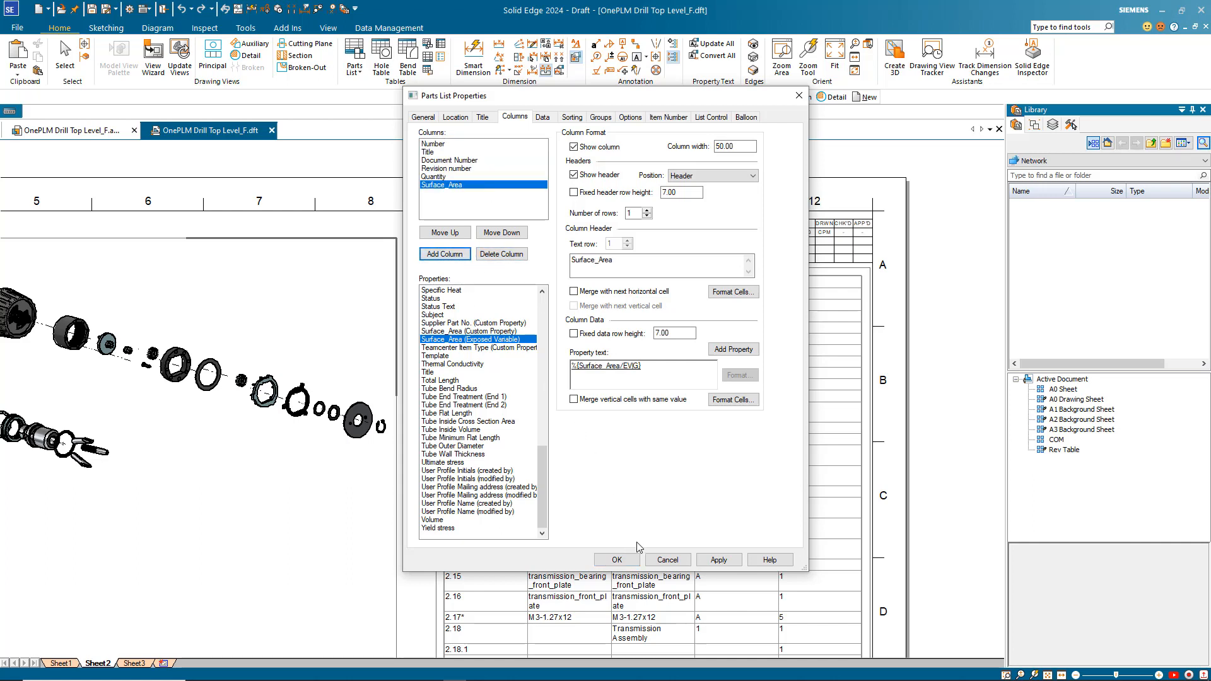
pyautogui.click(711, 562)
pyautogui.click(617, 560)
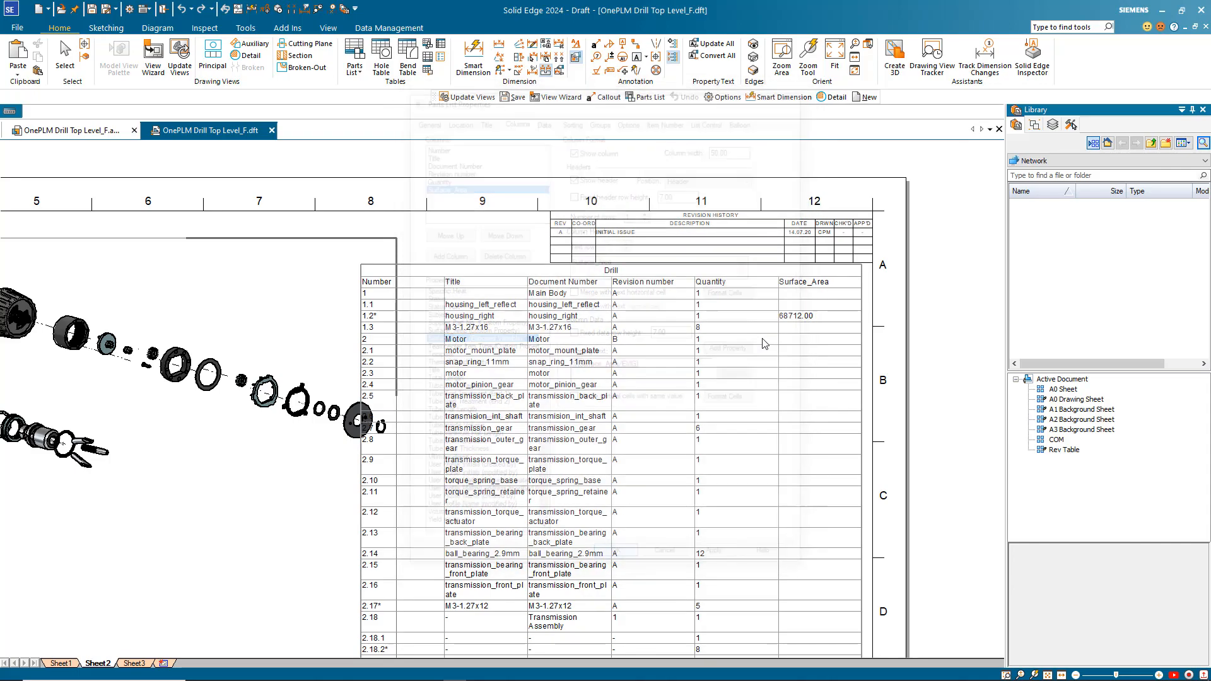
# Examine the Surface_Area column of the parts list for parts with and without a value
pyautogui.click(802, 321)
pyautogui.scroll(3, 801, 321)
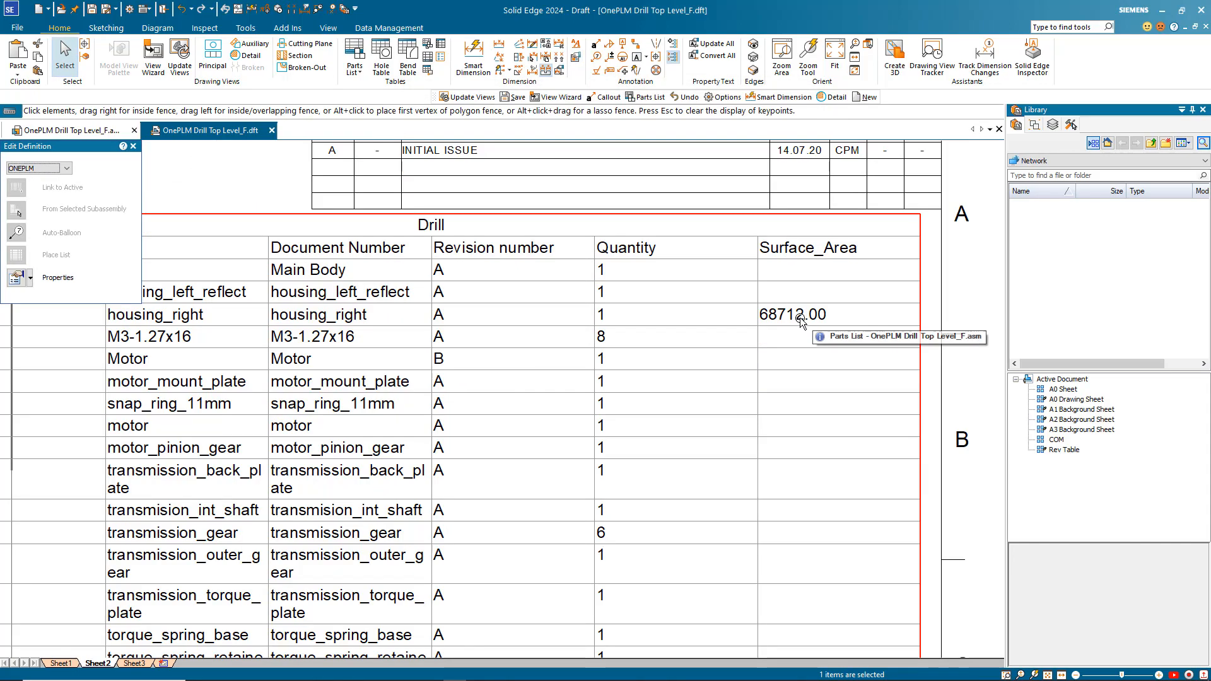
pyautogui.scroll(-8, 801, 320)
pyautogui.scroll(10, 800, 562)
pyautogui.scroll(-8, 799, 561)
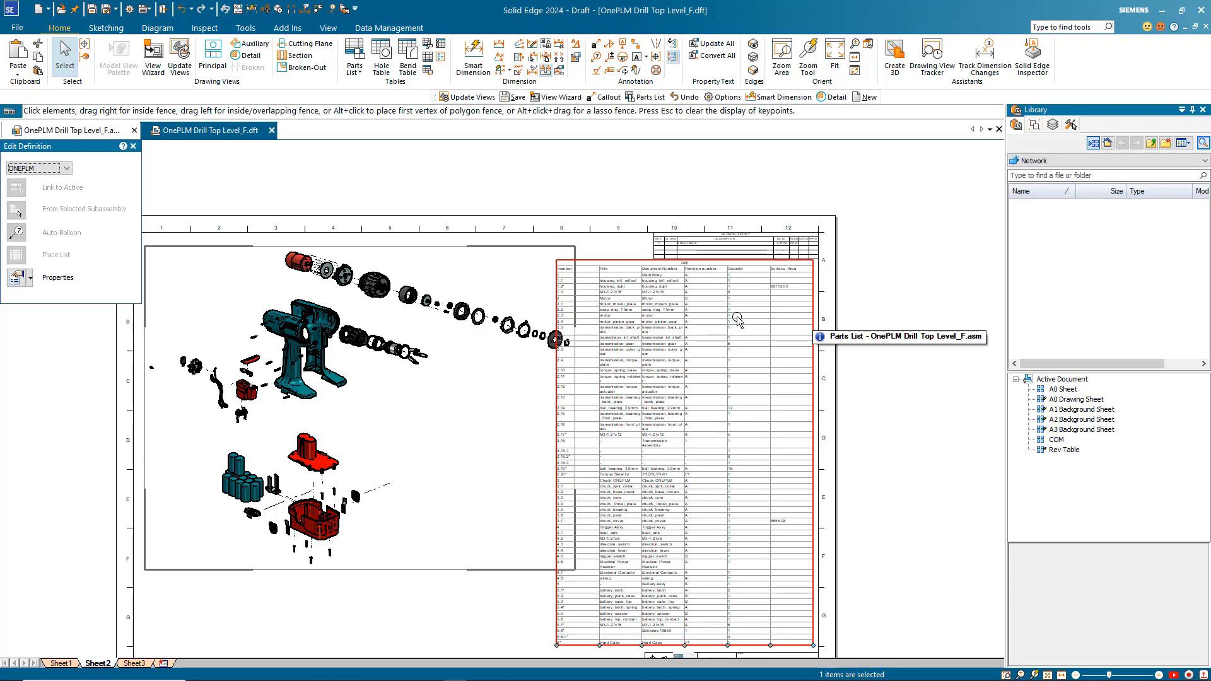
pyautogui.scroll(-2, 699, 235)
pyautogui.scroll(2, 492, 275)
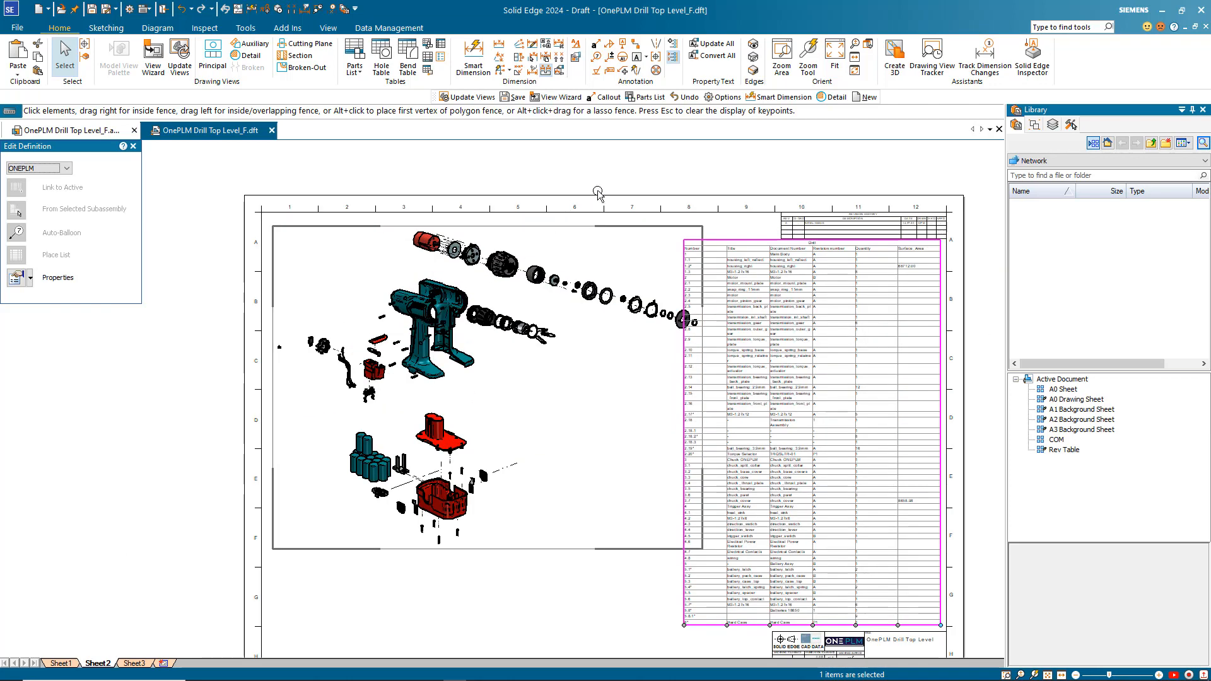
# Return to the drill assembly and open its torque_selector part for editing
pyautogui.click(104, 132)
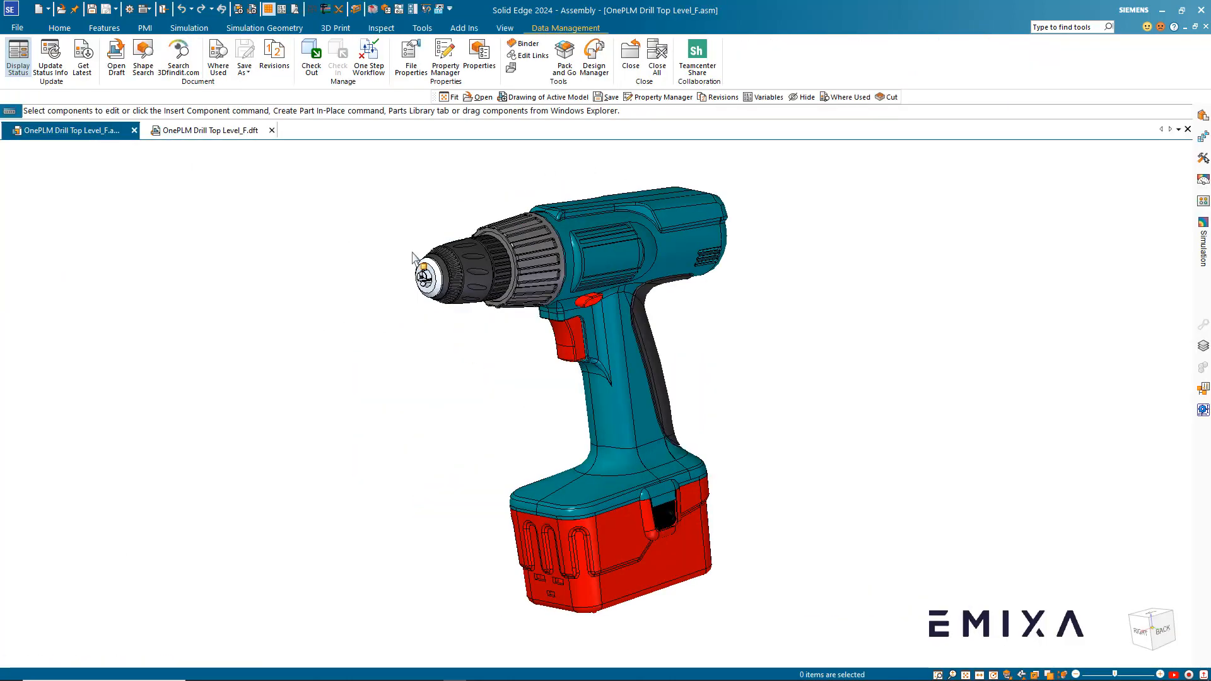
pyautogui.click(530, 249)
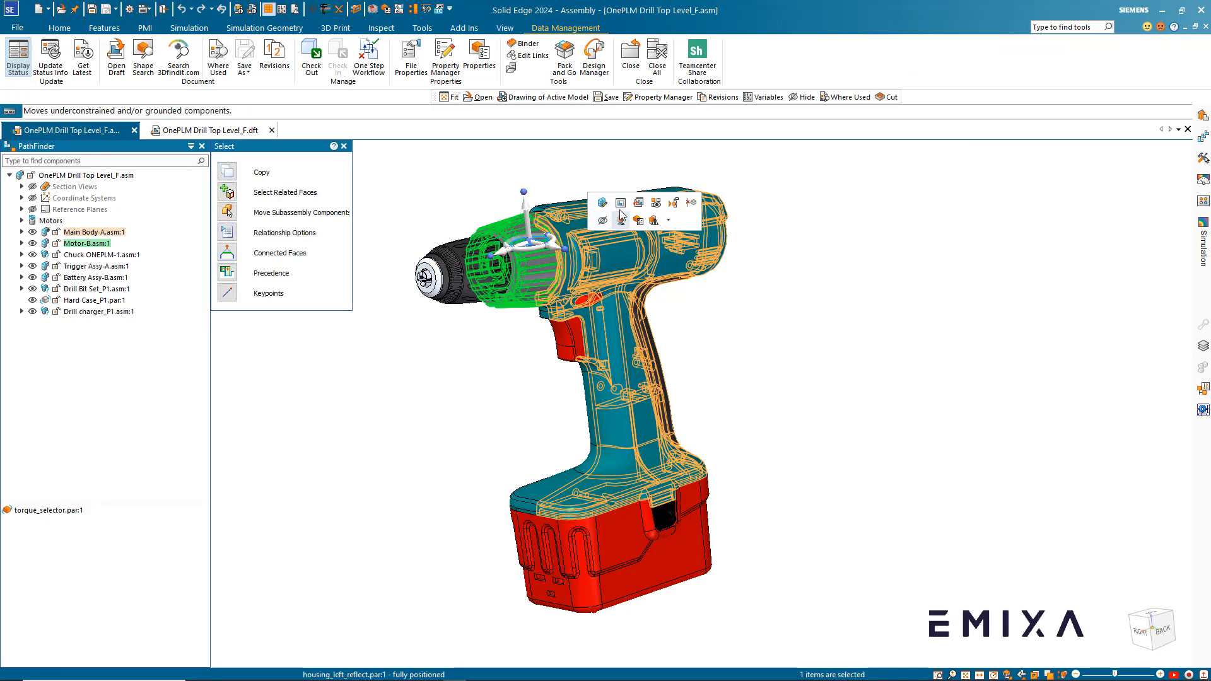
pyautogui.click(639, 204)
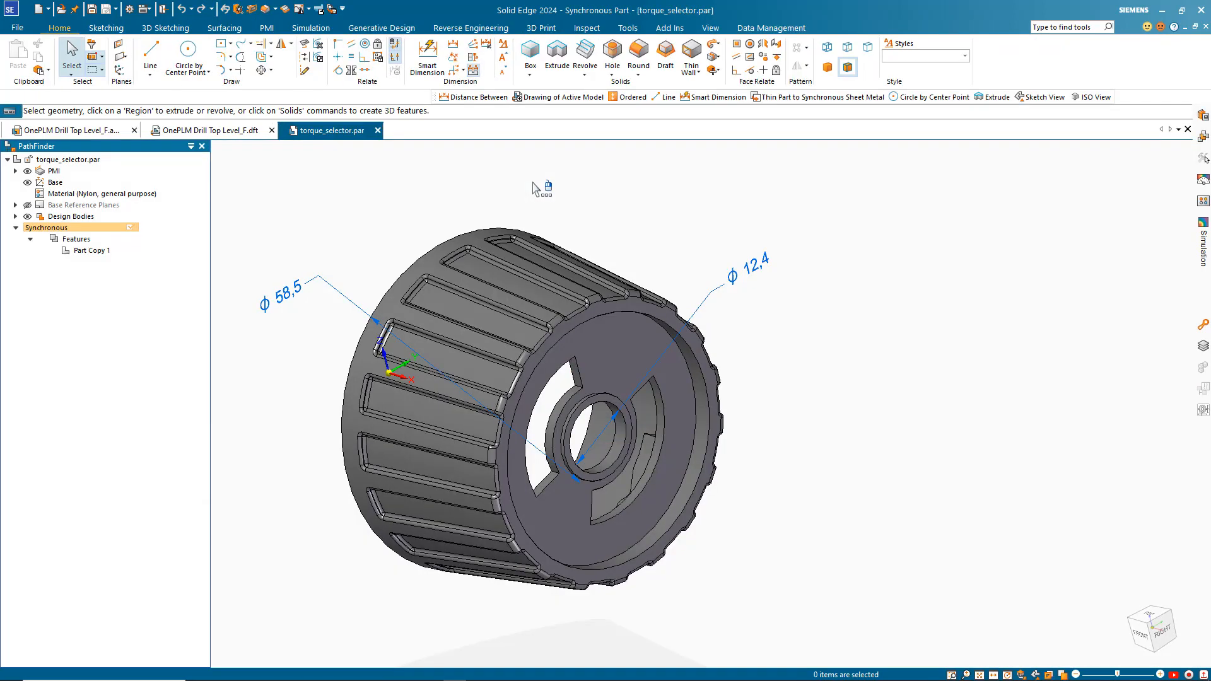
# Expand the physical properties in the torque selector's variable table and check the available variable type filters
pyautogui.rightClick(505, 192)
pyautogui.click(554, 350)
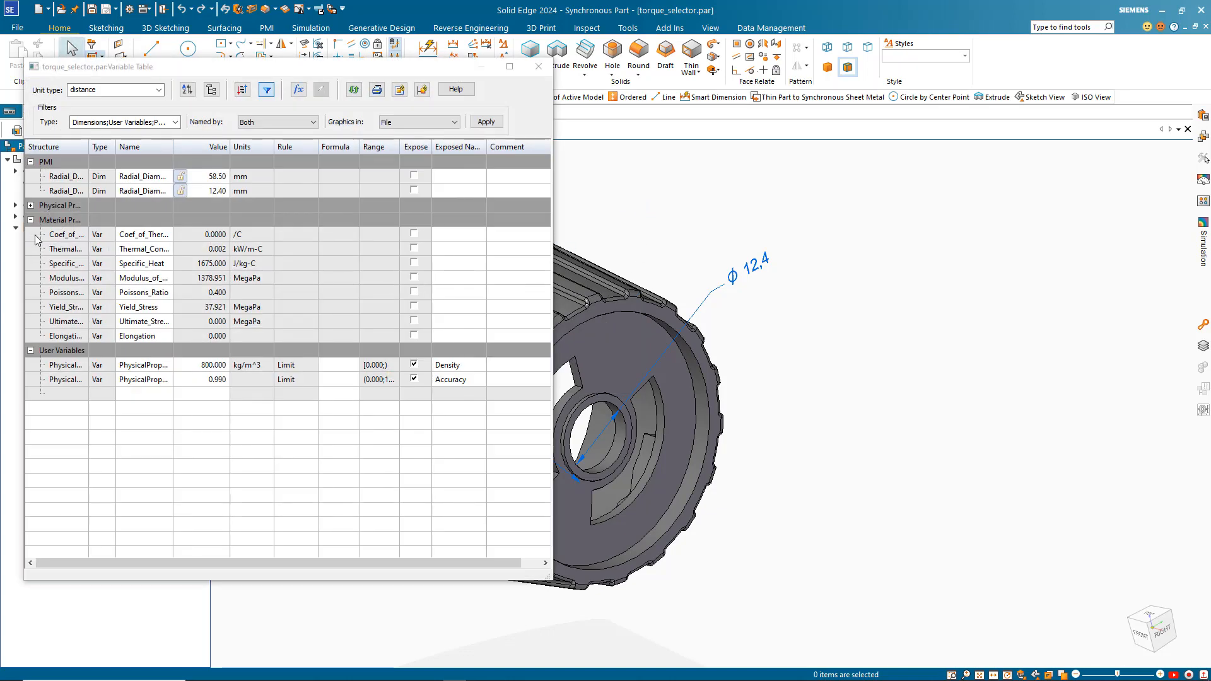
pyautogui.click(32, 206)
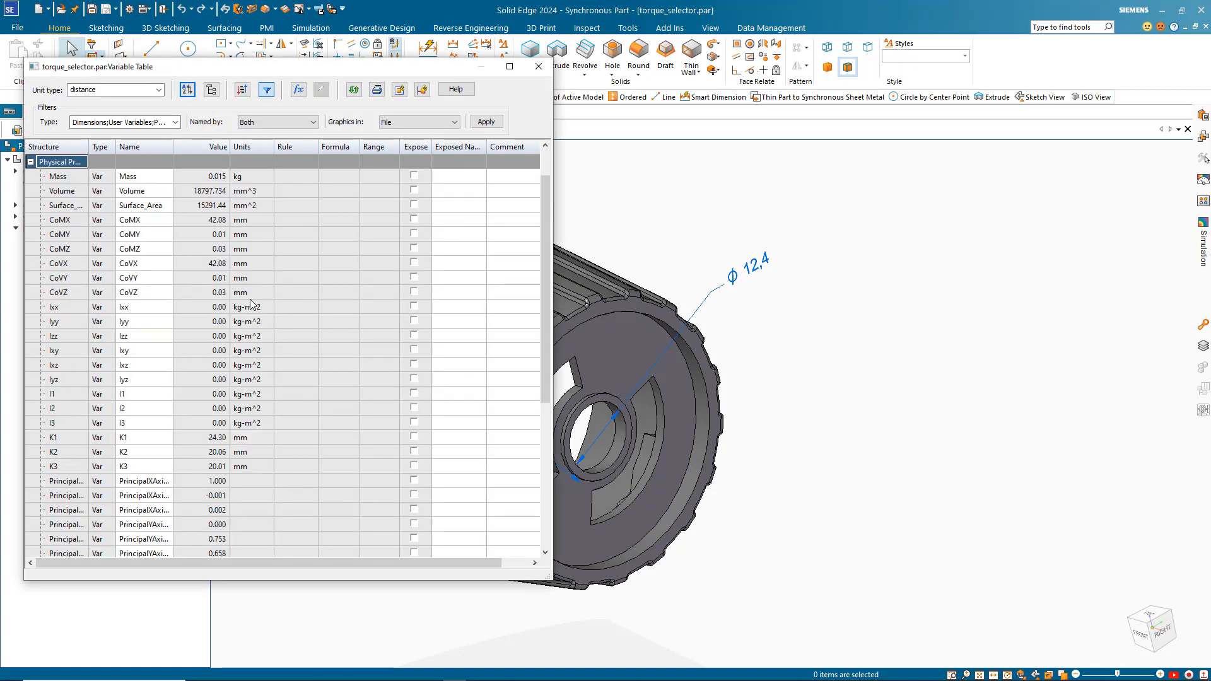
pyautogui.click(157, 121)
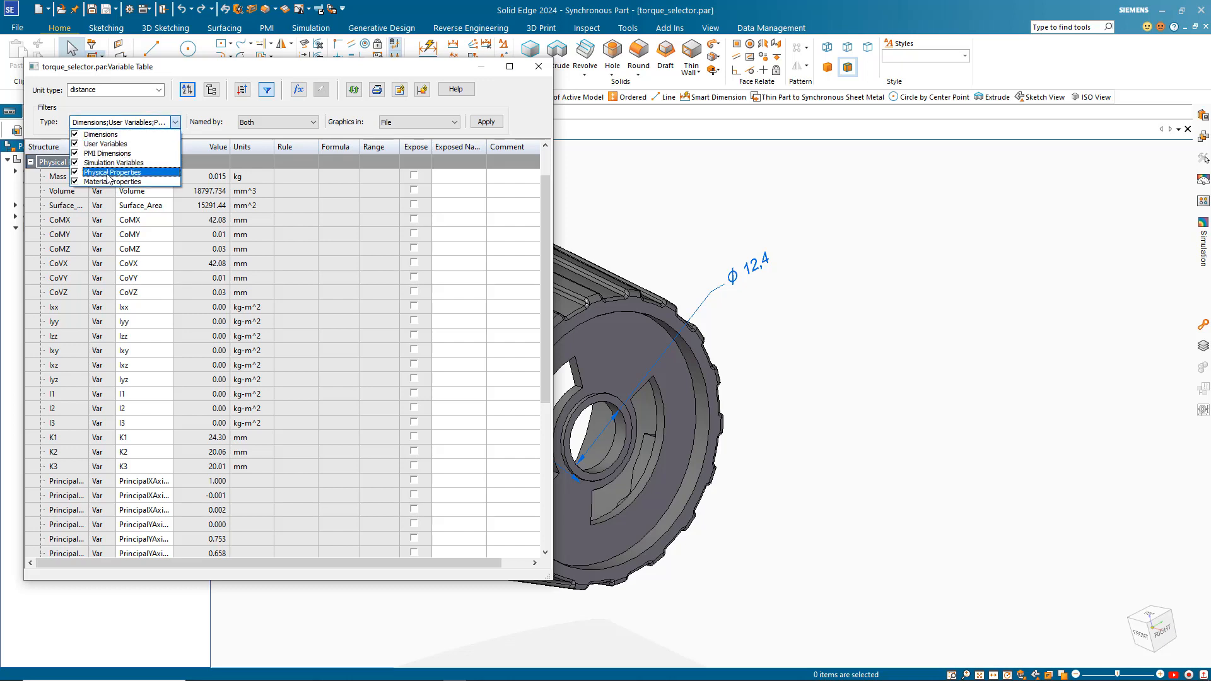
pyautogui.scroll(-1, 252, 306)
pyautogui.scroll(2, 202, 294)
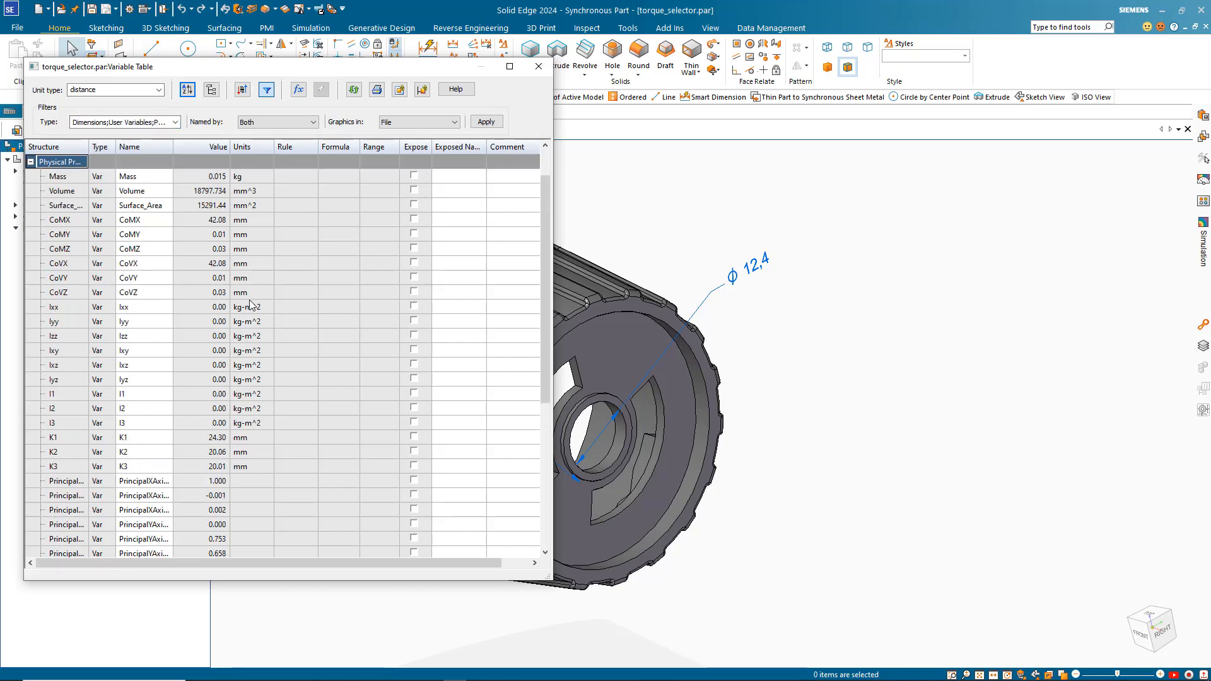
pyautogui.scroll(-1, 232, 315)
pyautogui.scroll(1, 212, 300)
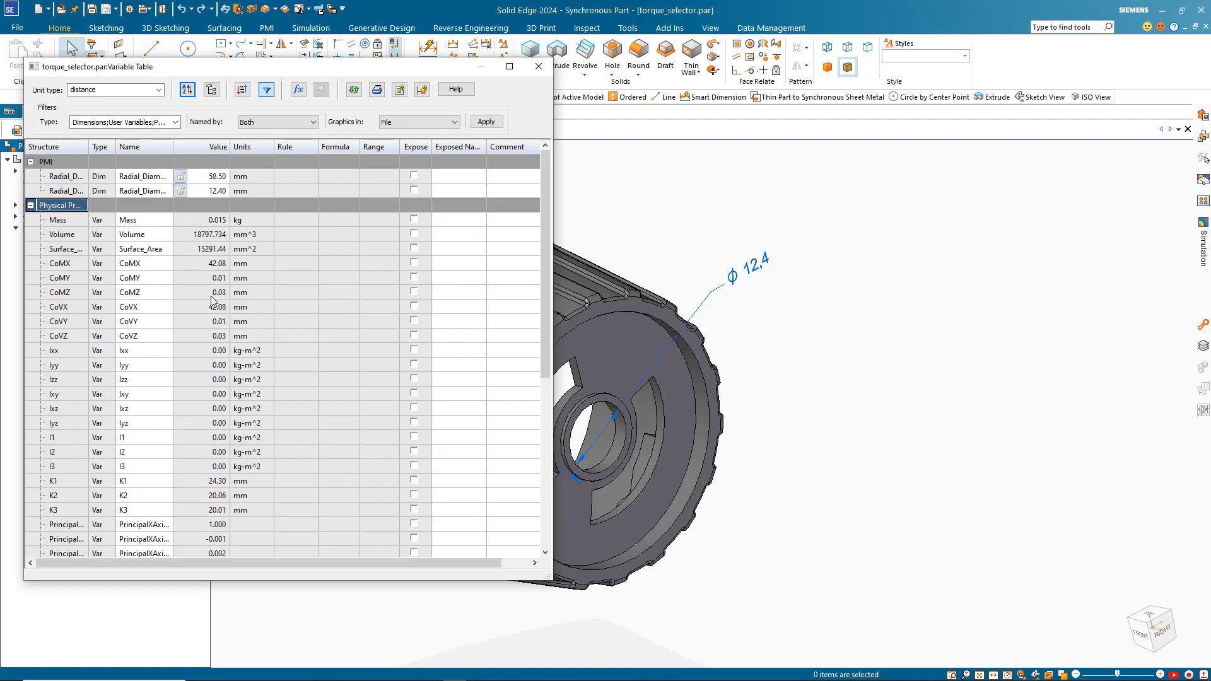
# Expose the Surface_Area variable of the torque selector, and close the variable table and the part
pyautogui.click(414, 248)
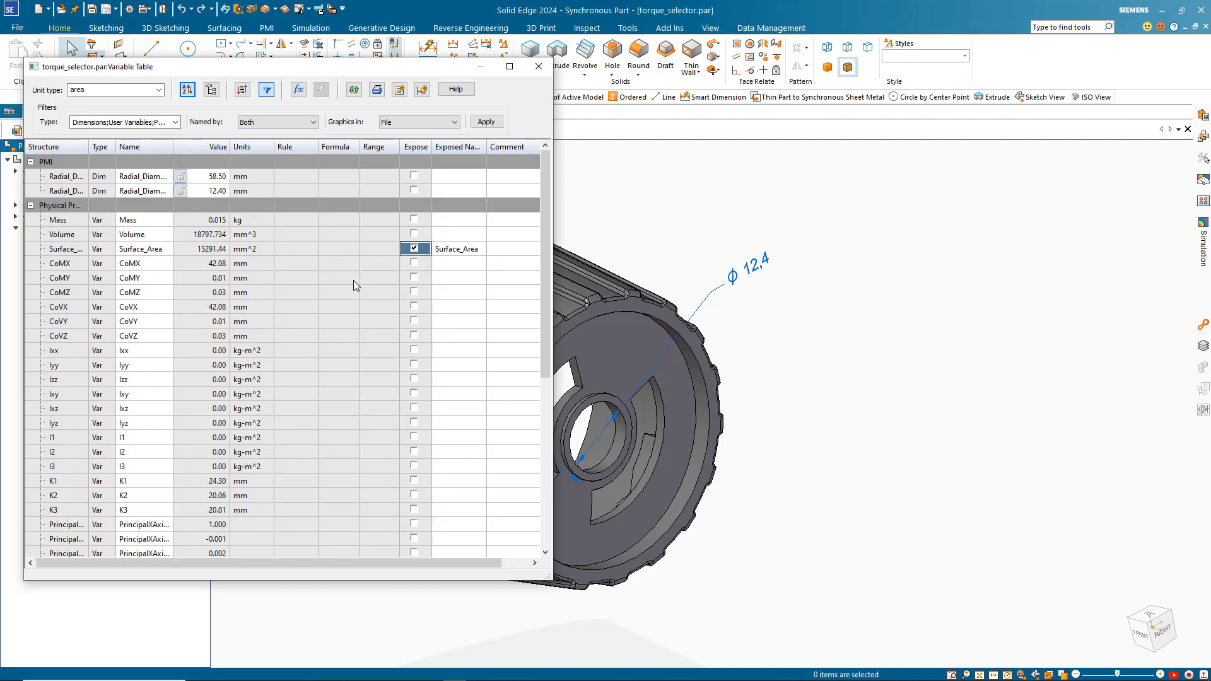
pyautogui.click(540, 67)
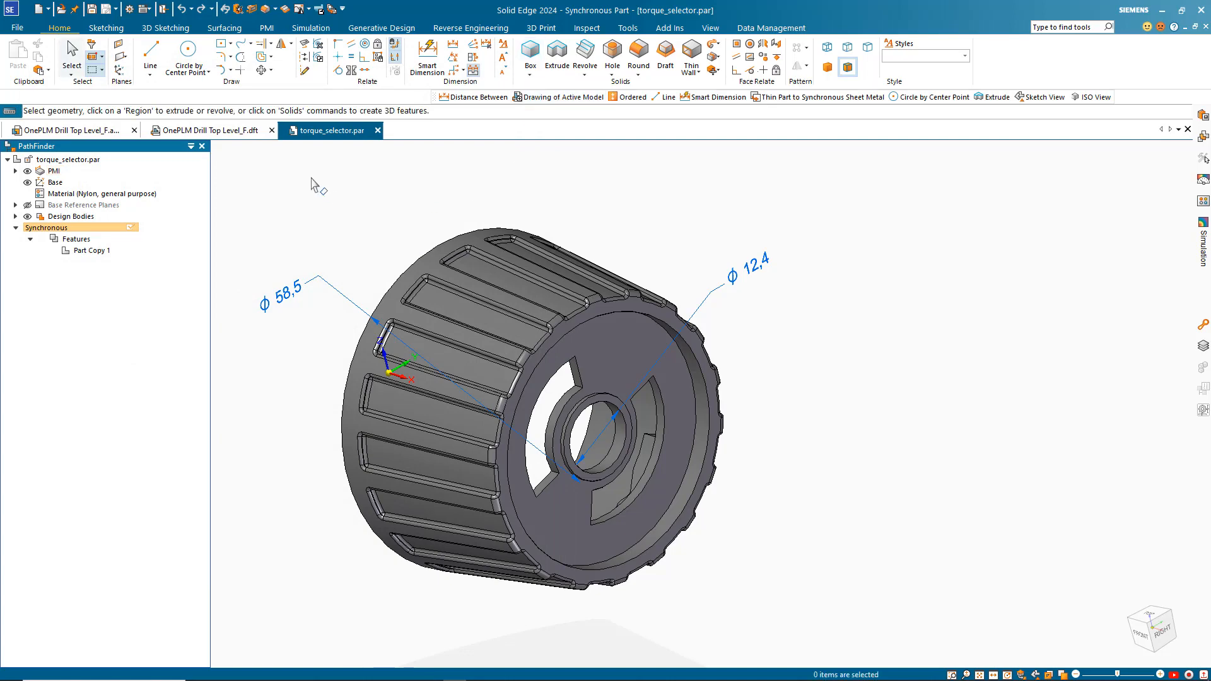
pyautogui.click(378, 130)
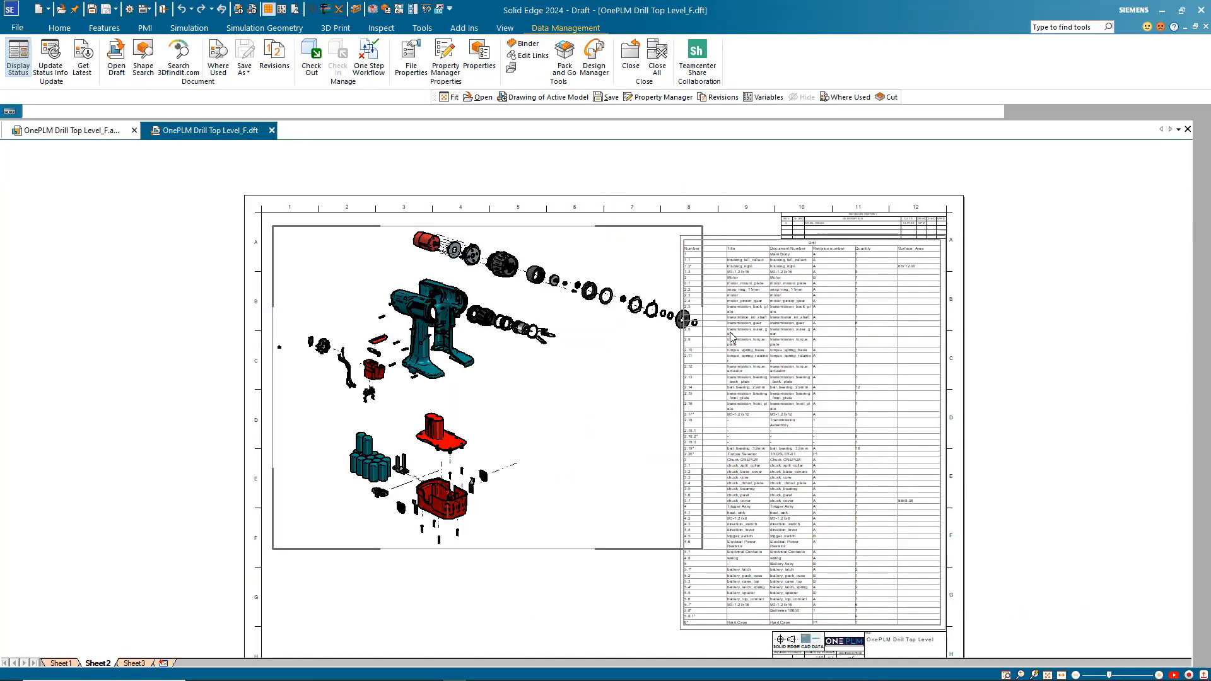
# Update the drawing's parts list, dismiss the dimension tracker report and check the Torque Selector's Surface_Area entry
pyautogui.click(732, 336)
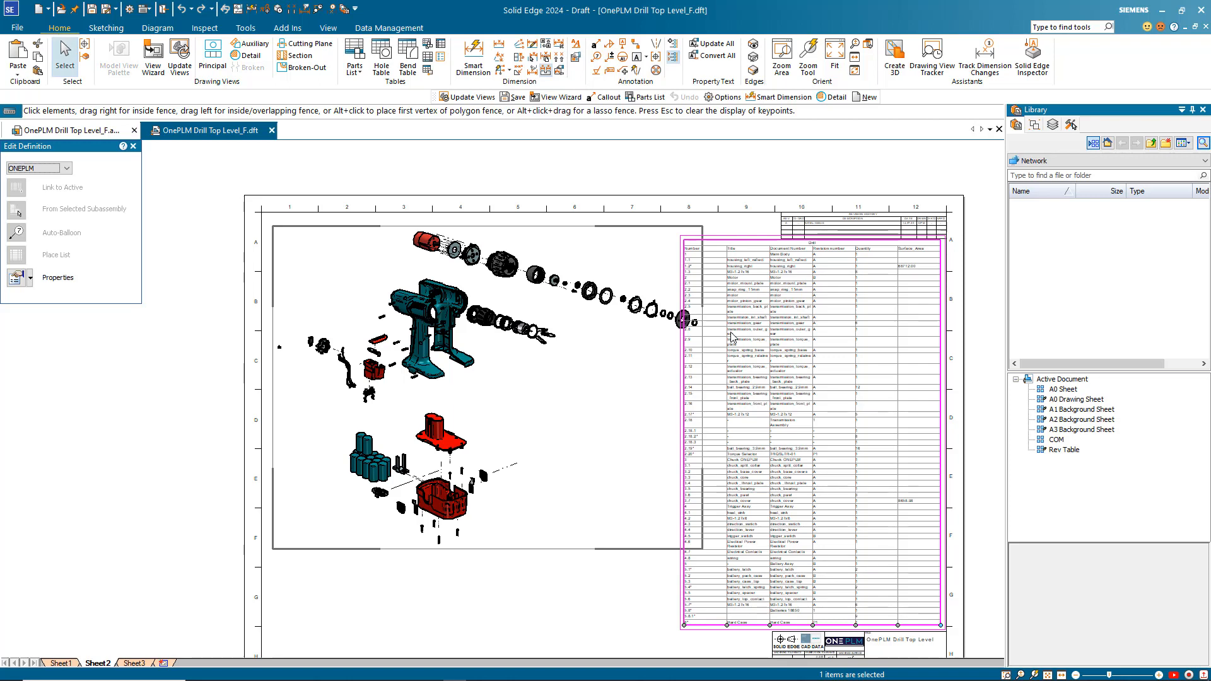
pyautogui.press('F5')
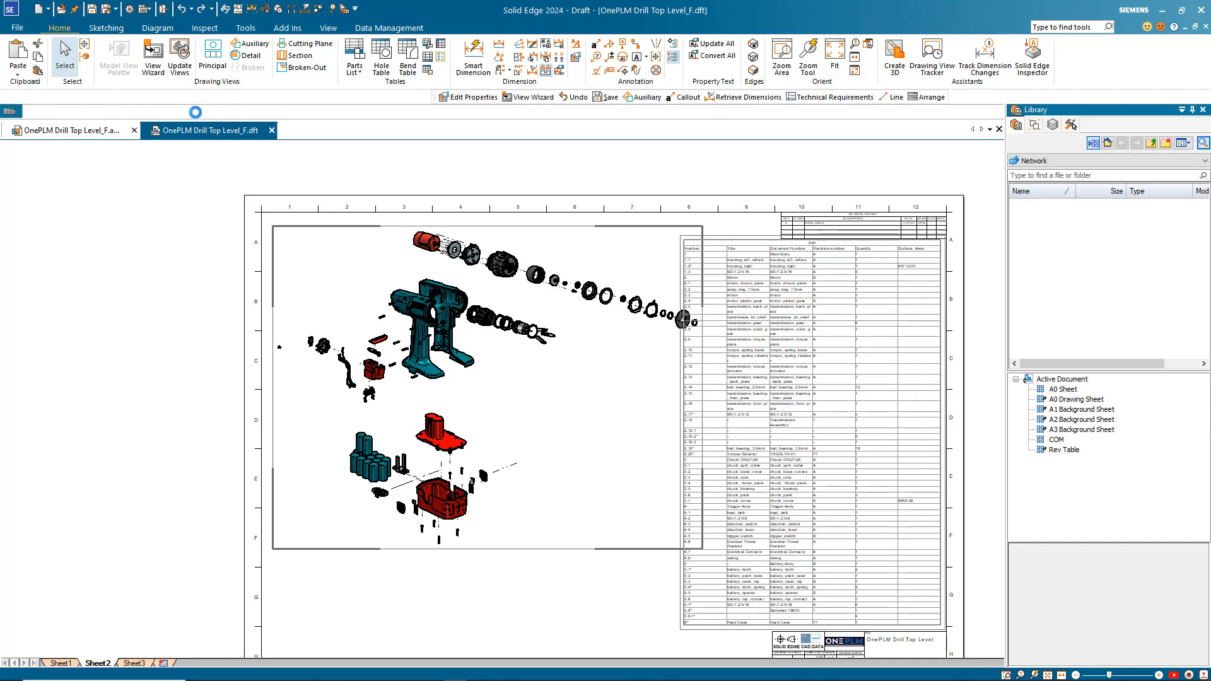
pyautogui.click(807, 284)
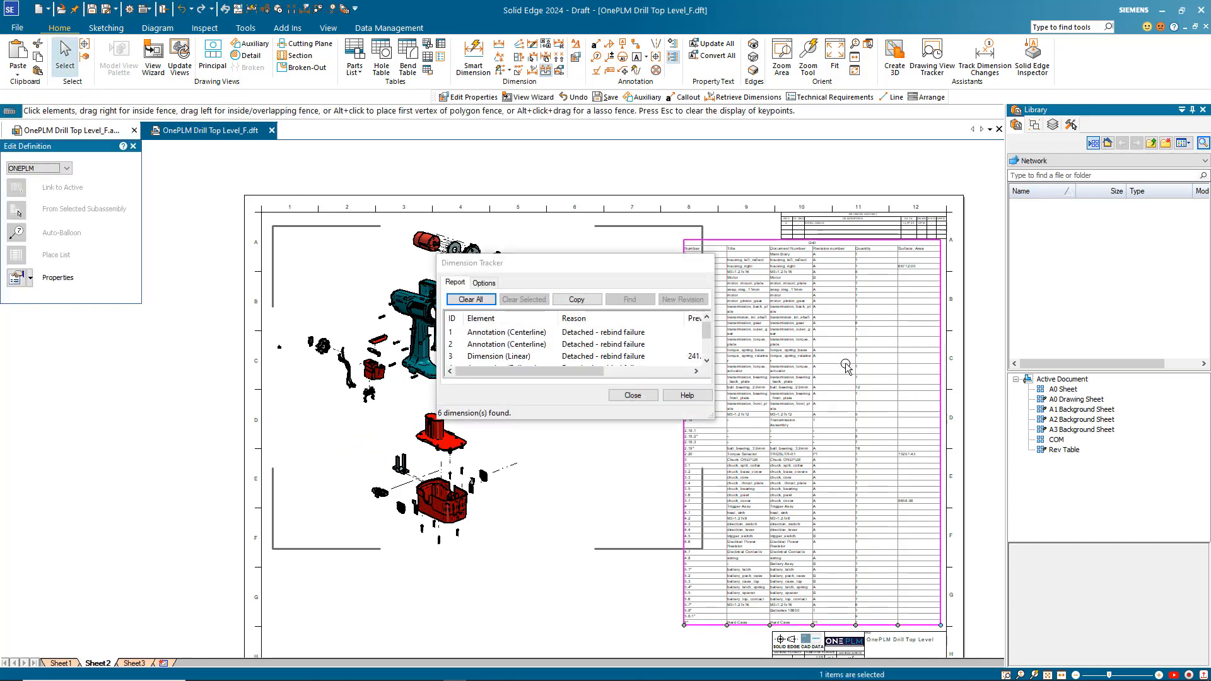
pyautogui.click(632, 396)
pyautogui.scroll(5, 935, 491)
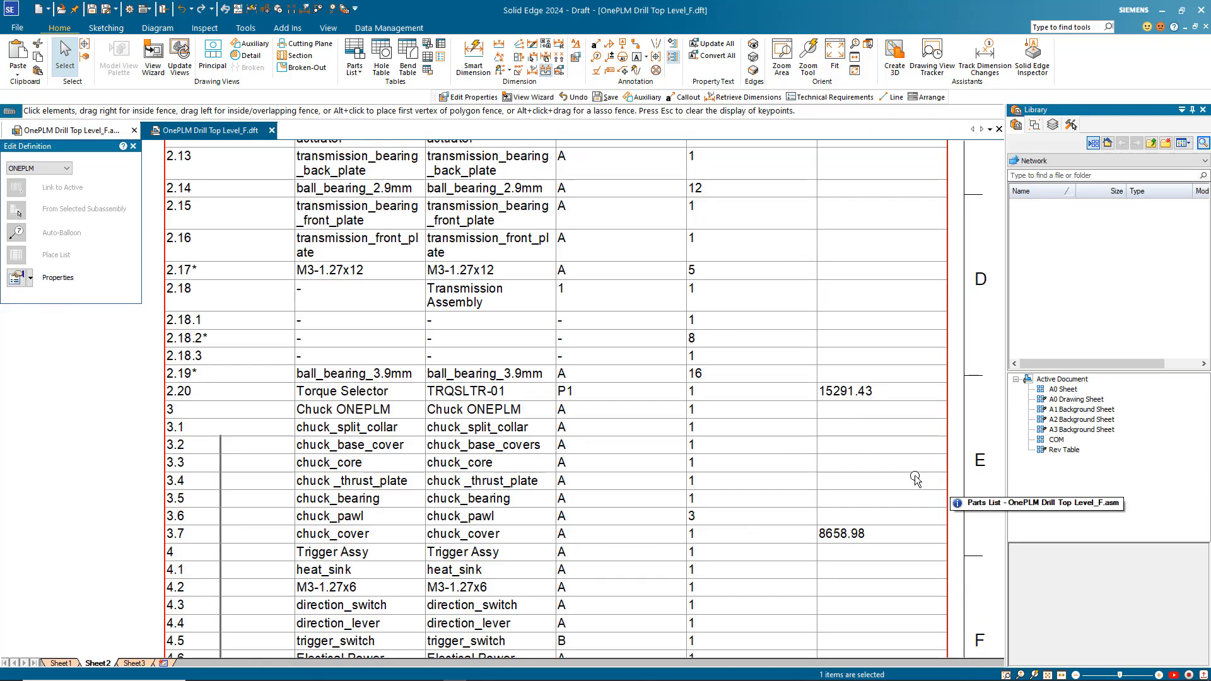
pyautogui.scroll(-5, 844, 386)
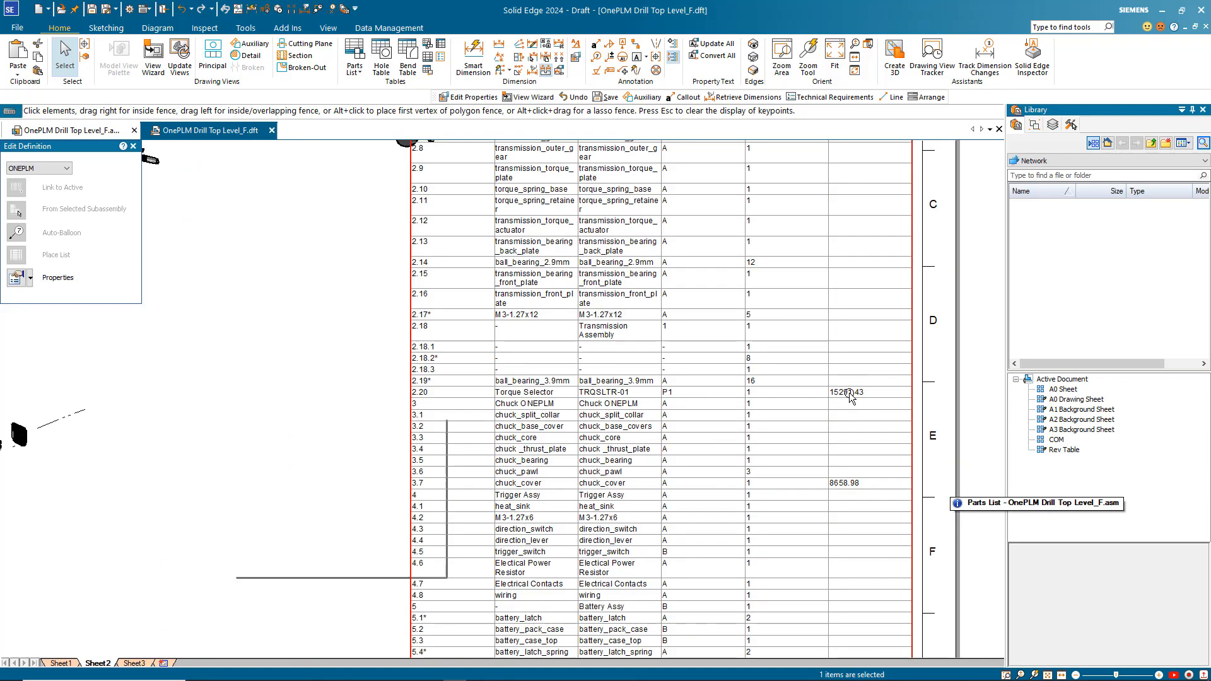
# Return to the drill assembly and open the Physical Properties Manager for the entire assembly in a maximized window
pyautogui.click(98, 132)
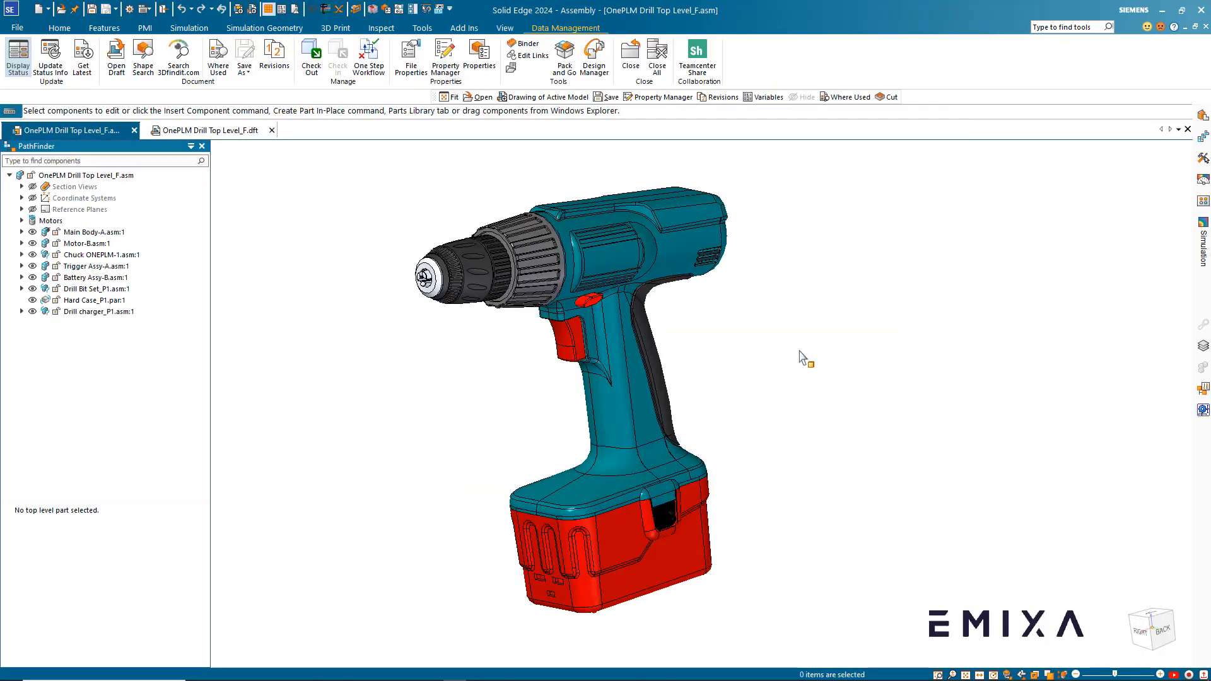
pyautogui.click(384, 28)
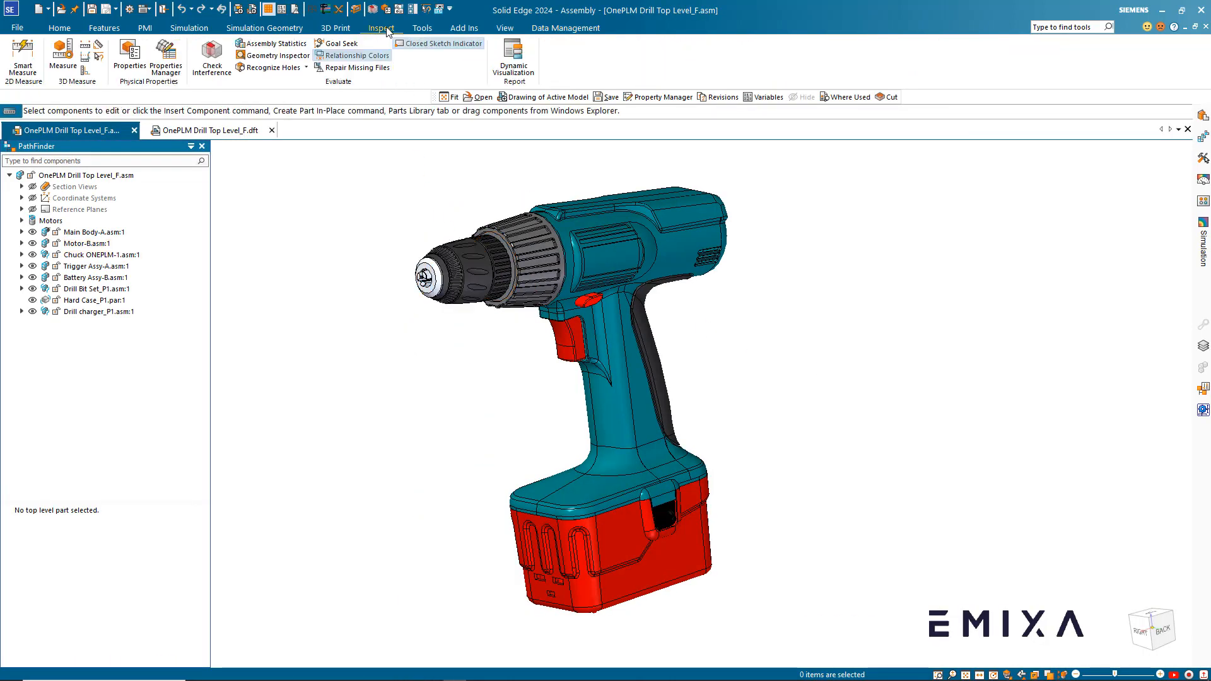
pyautogui.click(165, 64)
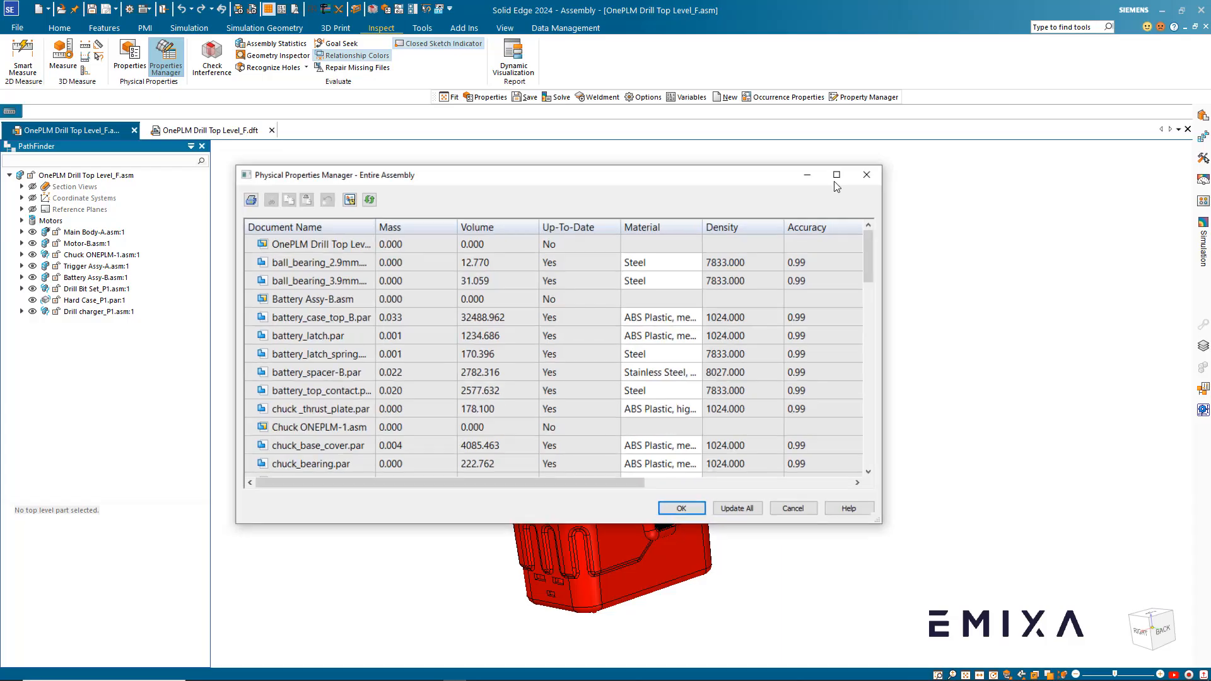
pyautogui.click(1167, 6)
pyautogui.click(850, 195)
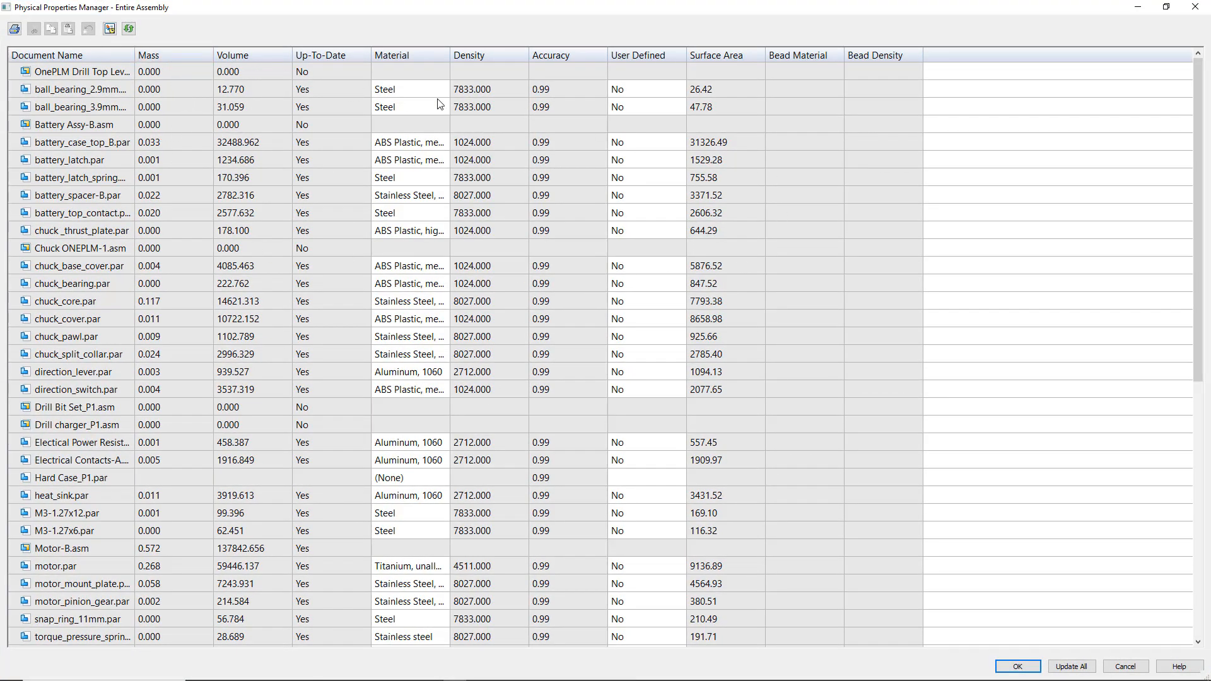
# Format the physical properties table to show only the Mass, Volume, Density and Surface Area columns beside Document Name
pyautogui.rightClick(507, 48)
pyautogui.click(550, 101)
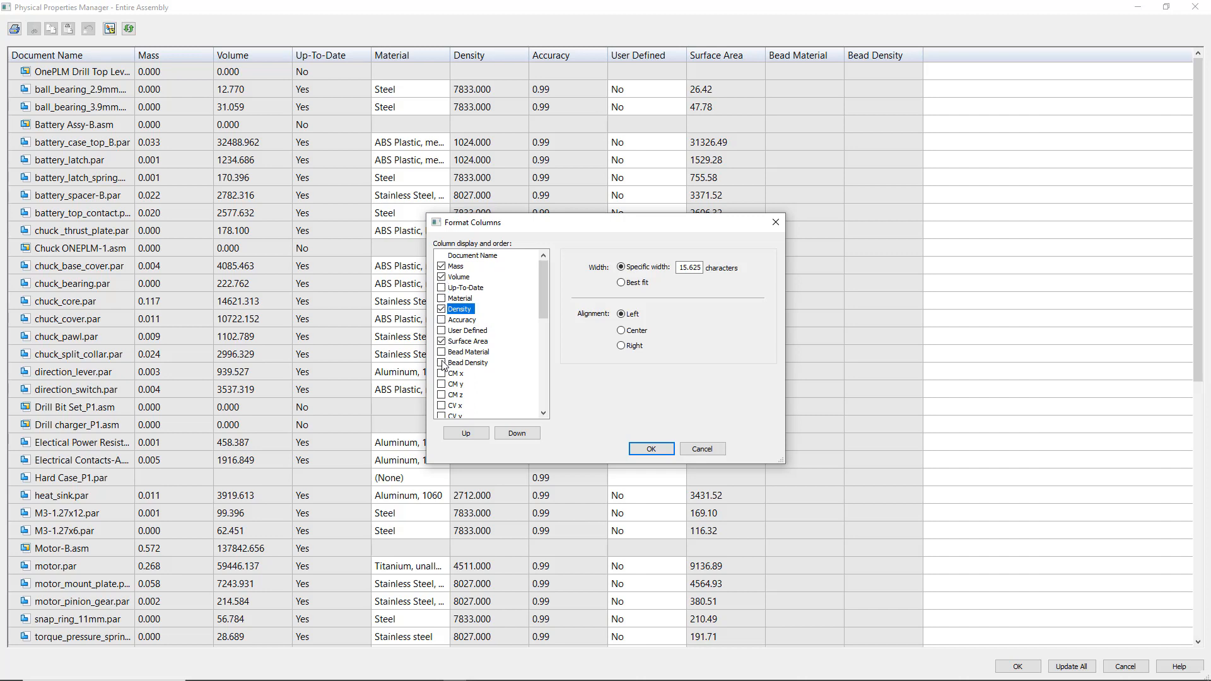
pyautogui.click(651, 449)
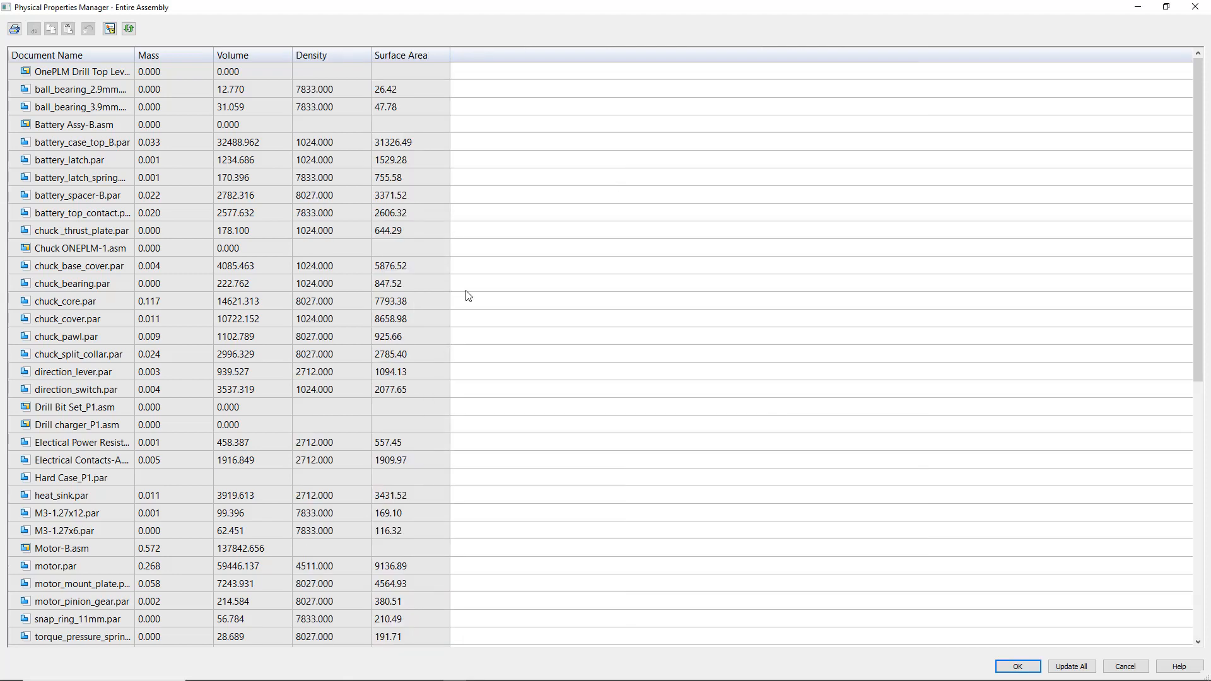
# Copy all rows of the Document Name through Surface Area columns and switch to the Excel workbook Book1
pyautogui.click(81, 59)
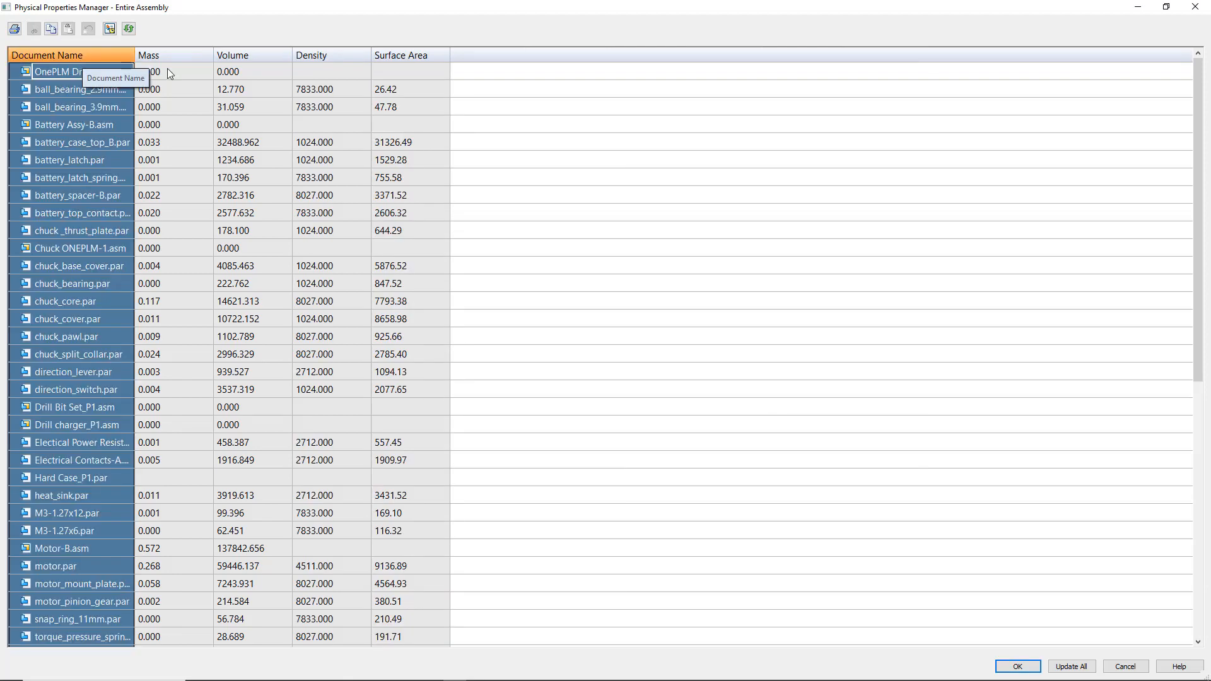
pyautogui.keyDown('shift'); pyautogui.click(389, 58); pyautogui.keyUp('shift')
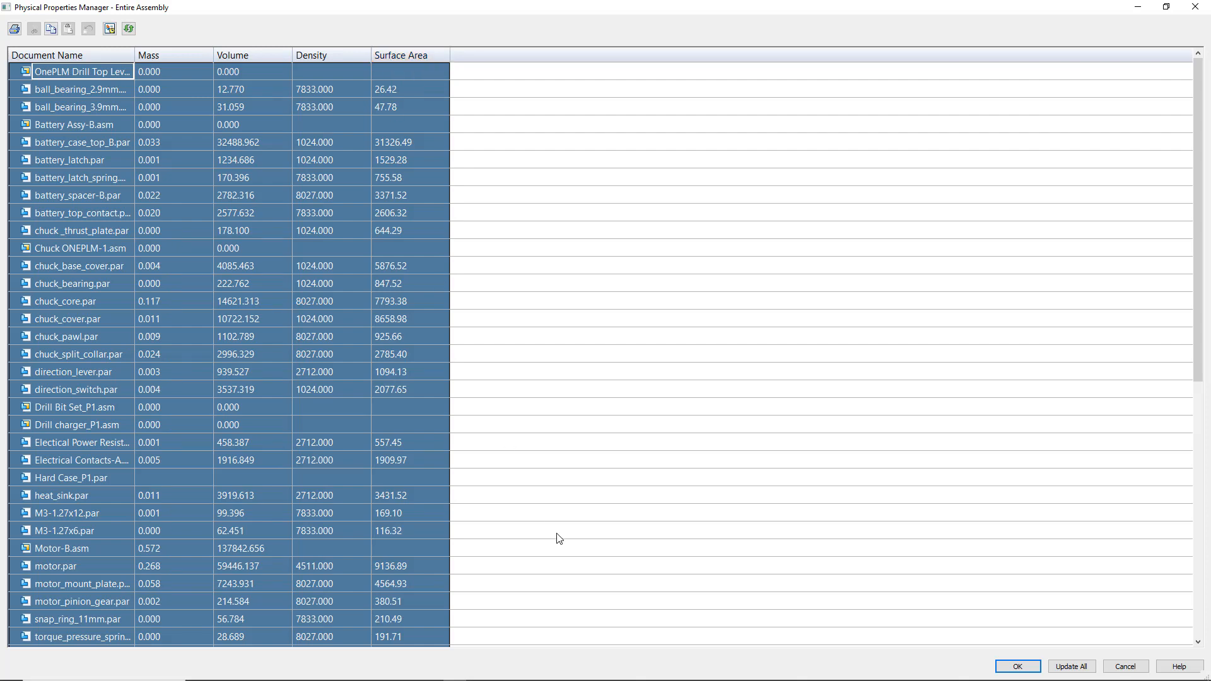
pyautogui.press('super')
pyautogui.click(391, 677)
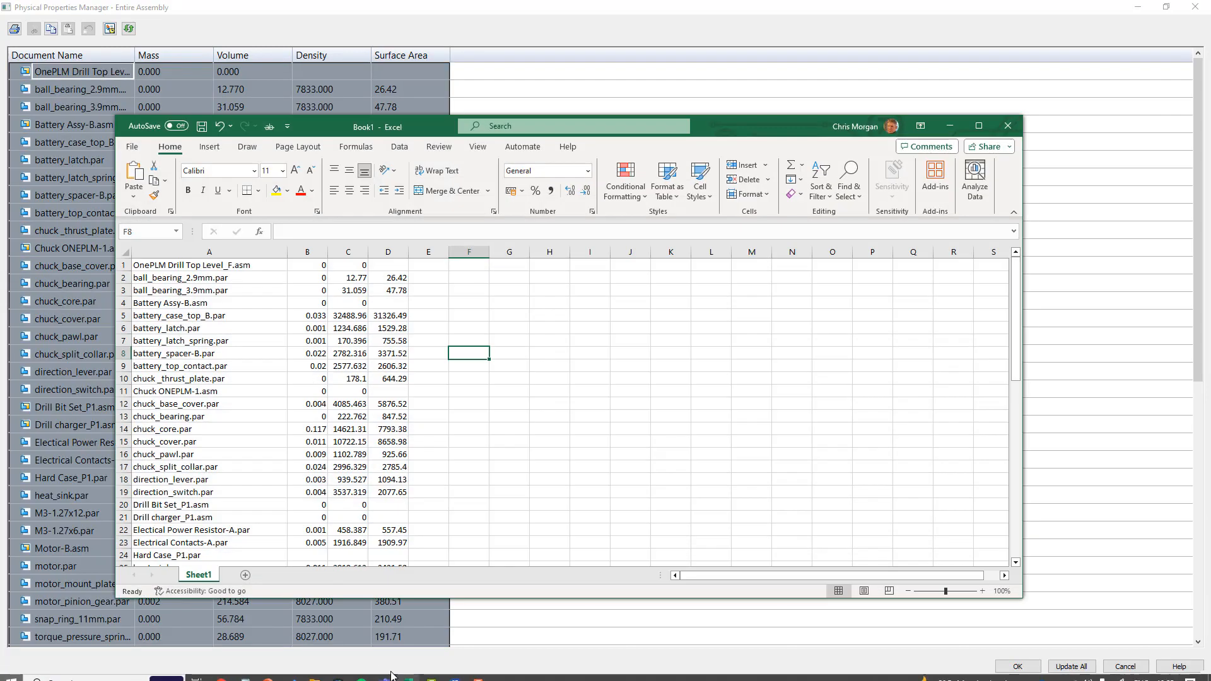
# Paste the copied physical properties into a new worksheet at A1 and fit column A to the document names
pyautogui.click(245, 575)
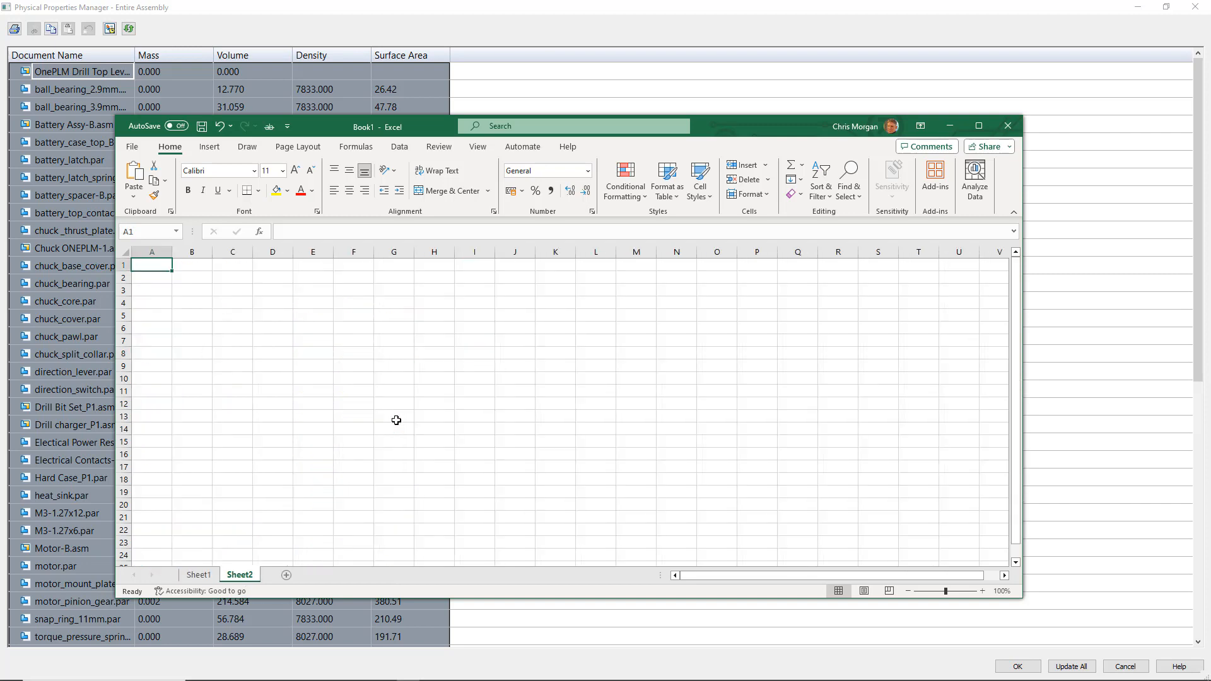
pyautogui.hotkey('ctrl', 'v')
pyautogui.keyDown('ctrl'); pyautogui.scroll(1, 486, 403); pyautogui.keyUp('ctrl')
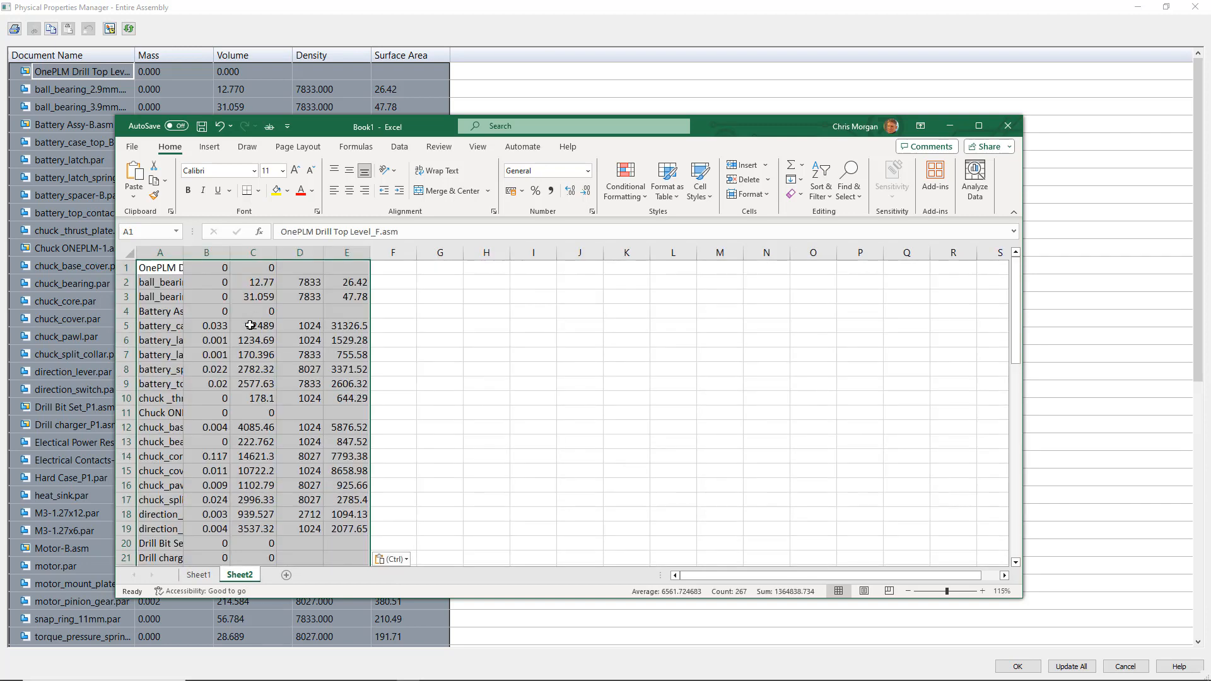
pyautogui.doubleClick(182, 253)
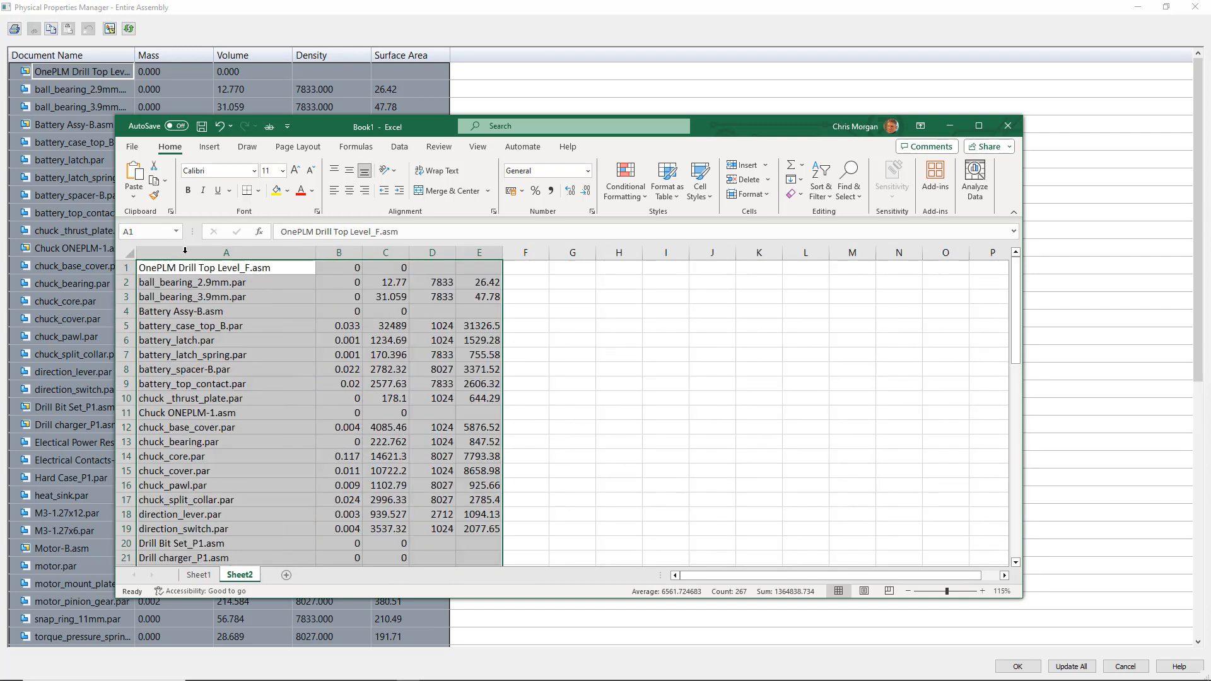
# Review the pasted mass, volume, density and surface area values from the top-level assembly down to the transmission parts
pyautogui.click(581, 363)
pyautogui.scroll(-10, 420, 372)
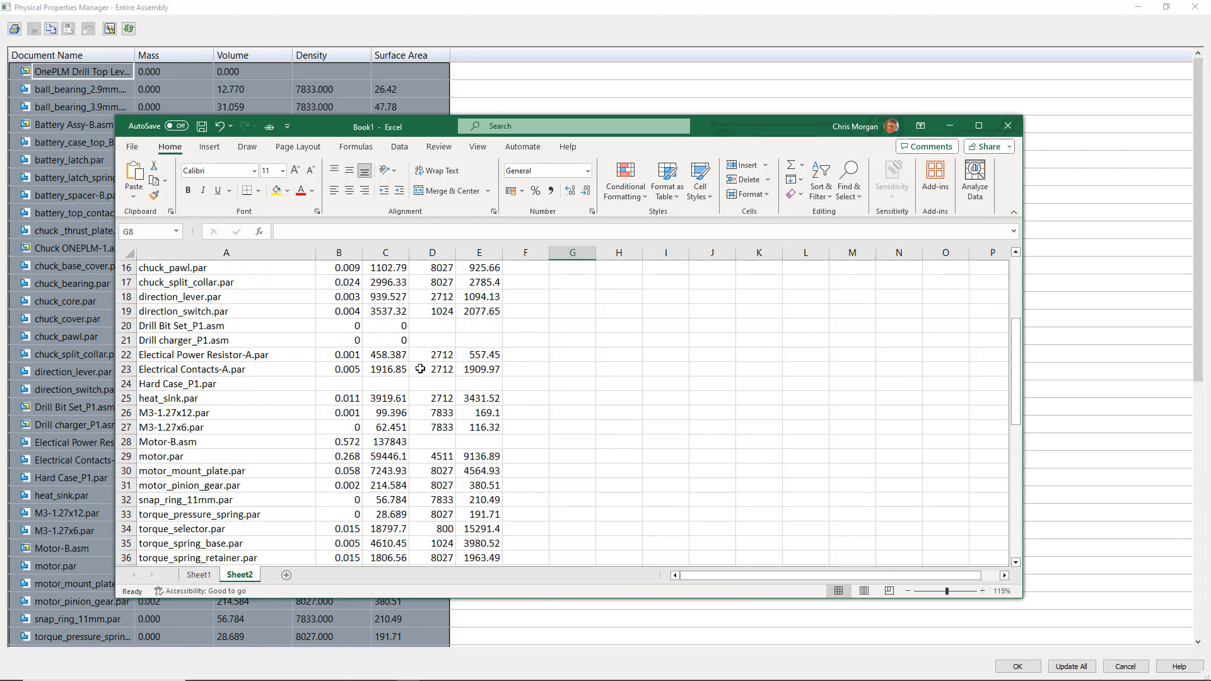
pyautogui.scroll(4, 409, 473)
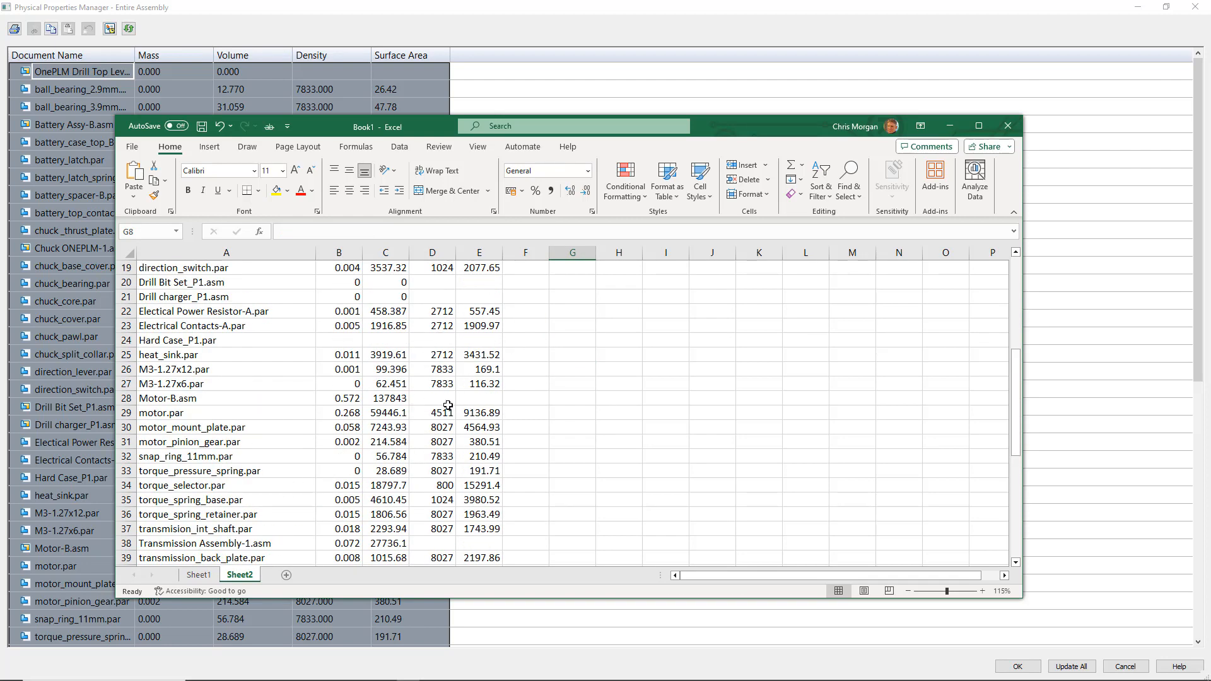
pyautogui.scroll(-3, 450, 417)
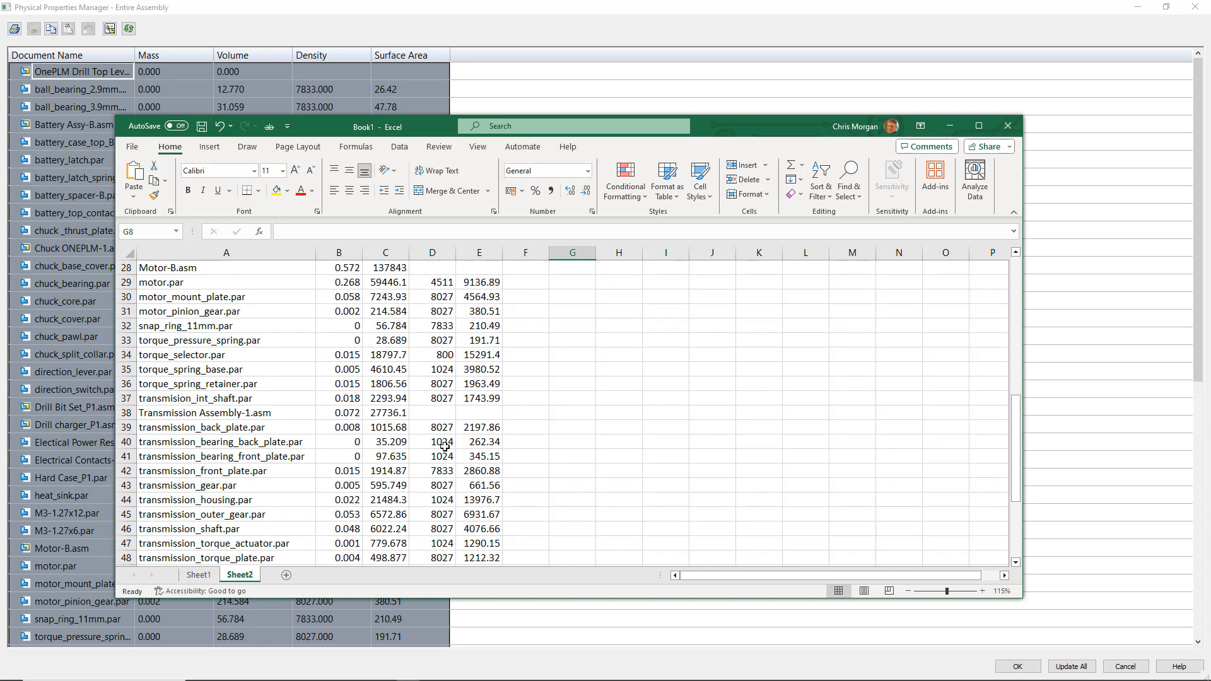
pyautogui.scroll(9, 464, 428)
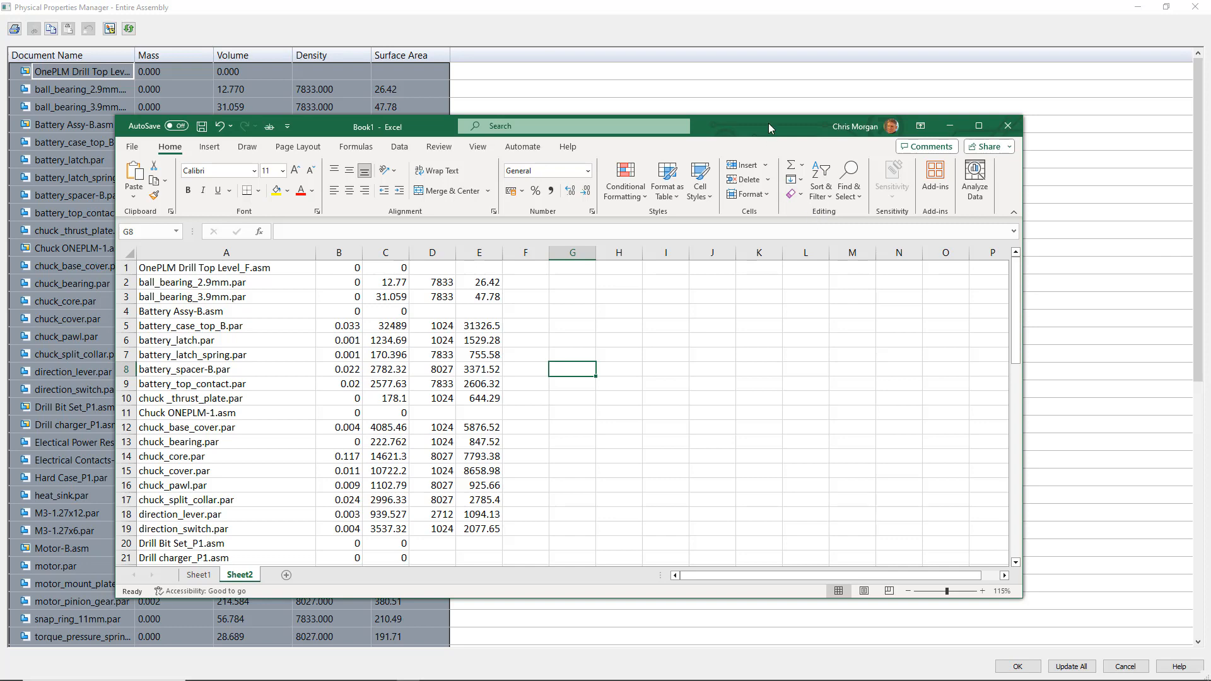
pyautogui.moveTo(769, 128)
pyautogui.mouseDown()
pyautogui.moveTo(790, 179)
pyautogui.moveTo(781, 125)
pyautogui.mouseUp()
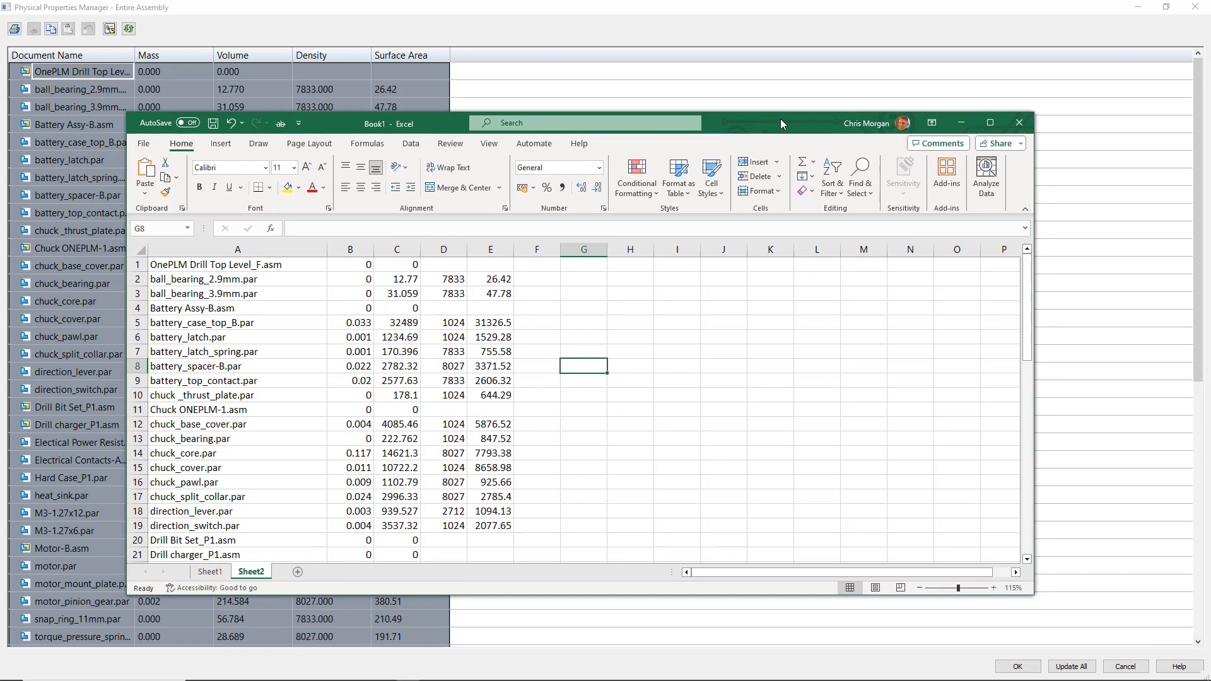
pyautogui.click(1019, 122)
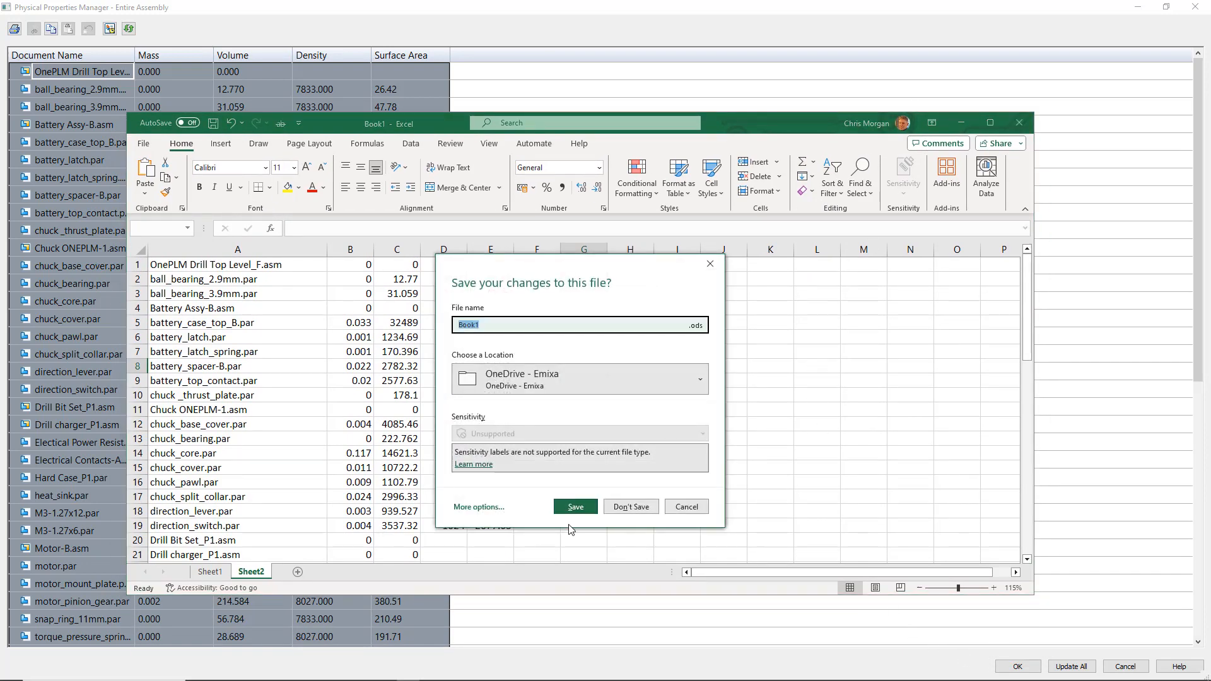
pyautogui.click(687, 510)
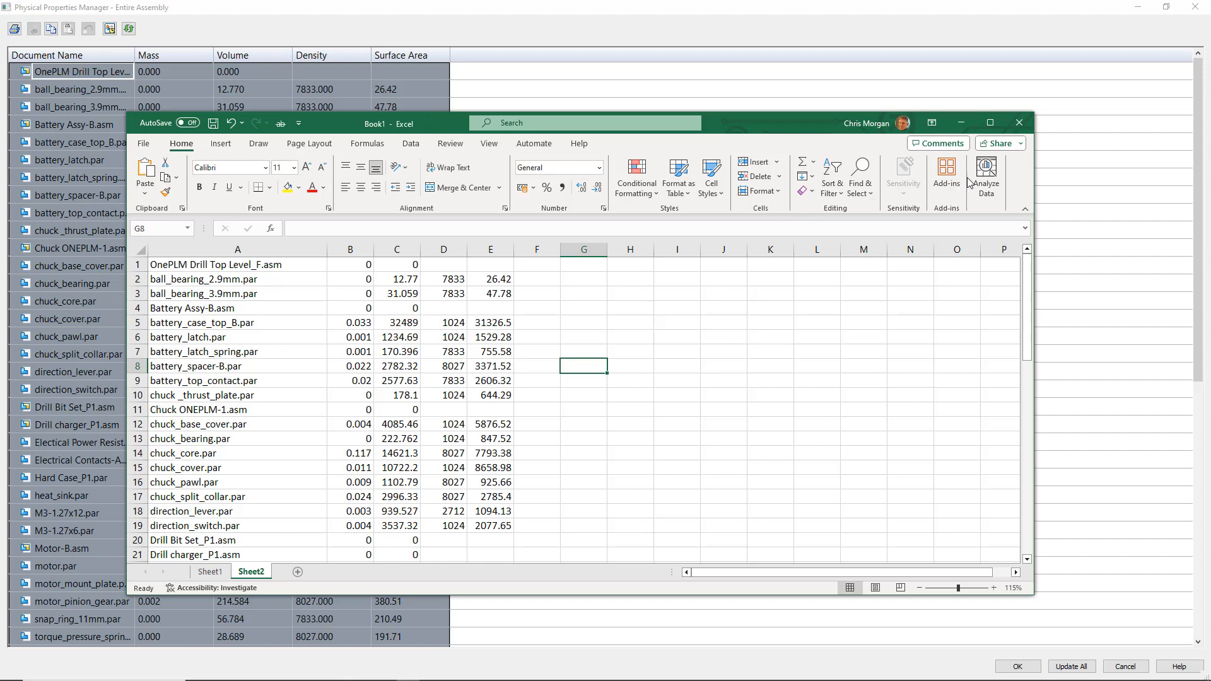
pyautogui.click(1020, 122)
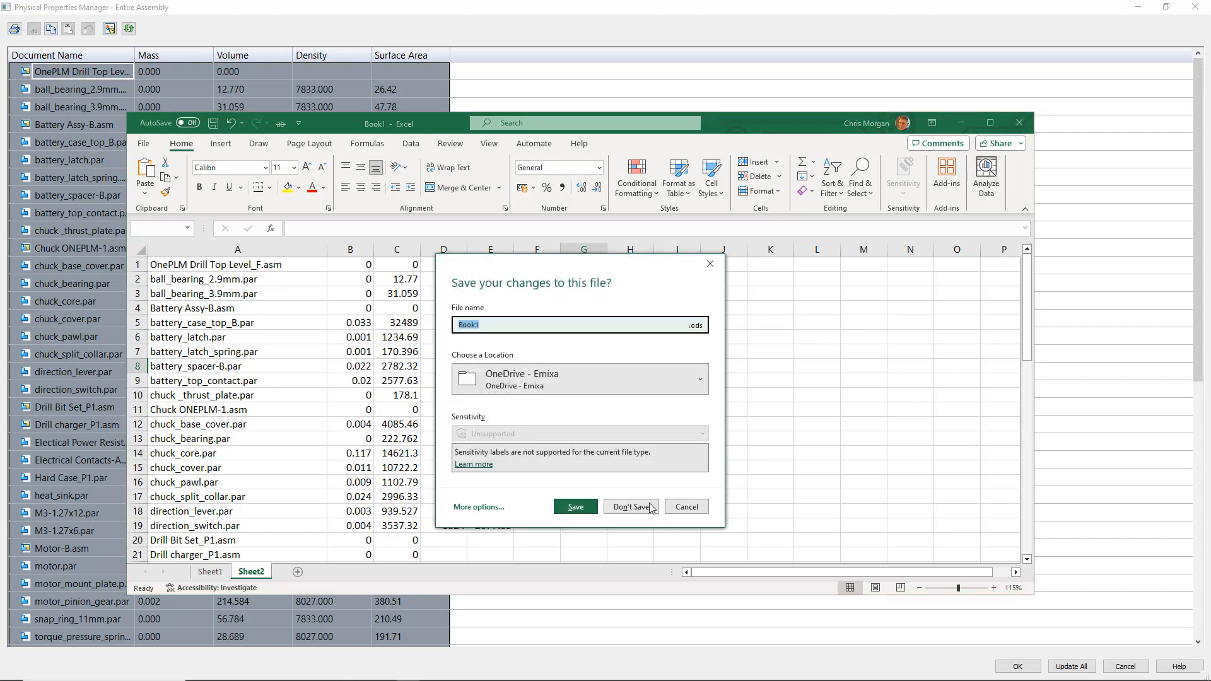
pyautogui.click(693, 508)
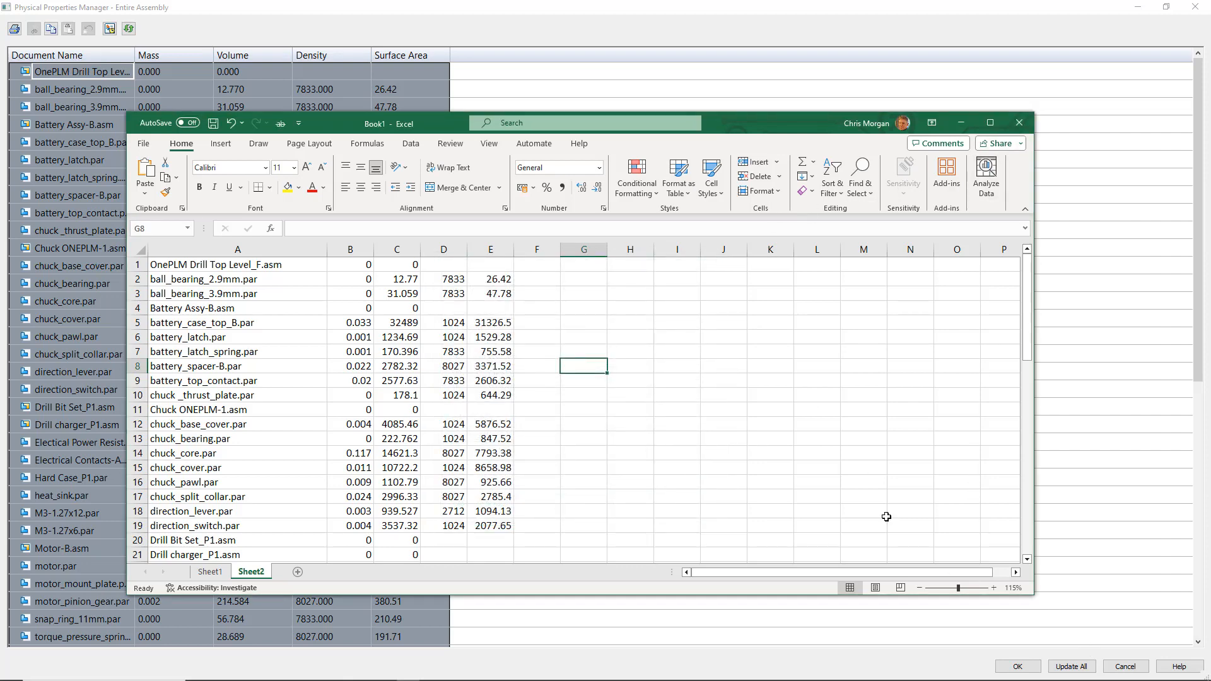